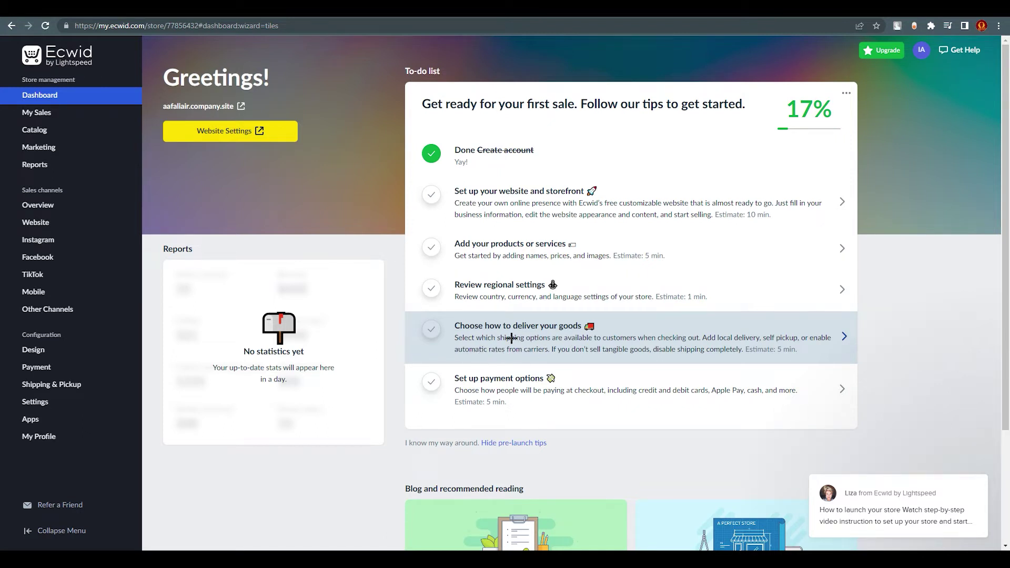
# Open the Shipping, Delivery, and Pickup page from the 'Choose how to deliver your goods' to-do item.
pyautogui.click(487, 327)
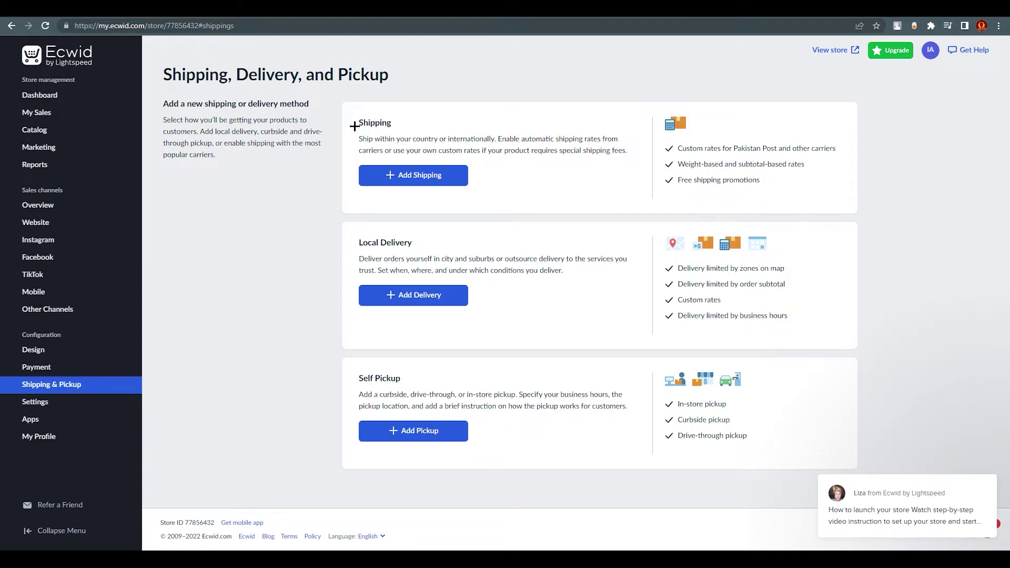
pyautogui.moveTo(356, 122); pyautogui.dragTo(417, 121)
pyautogui.moveTo(363, 241); pyautogui.dragTo(455, 240)
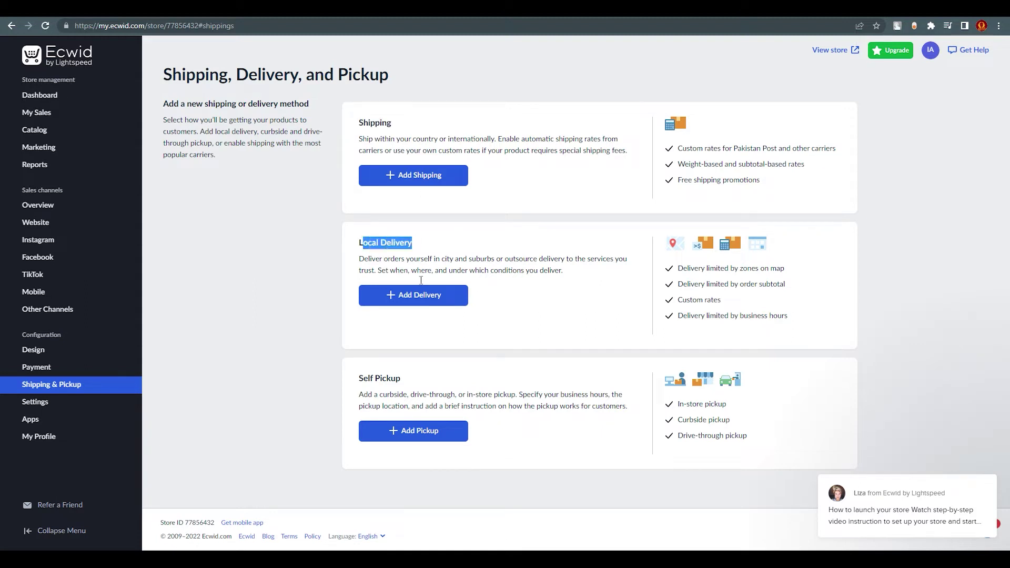
pyautogui.moveTo(352, 381); pyautogui.dragTo(474, 374)
pyautogui.click(302, 322)
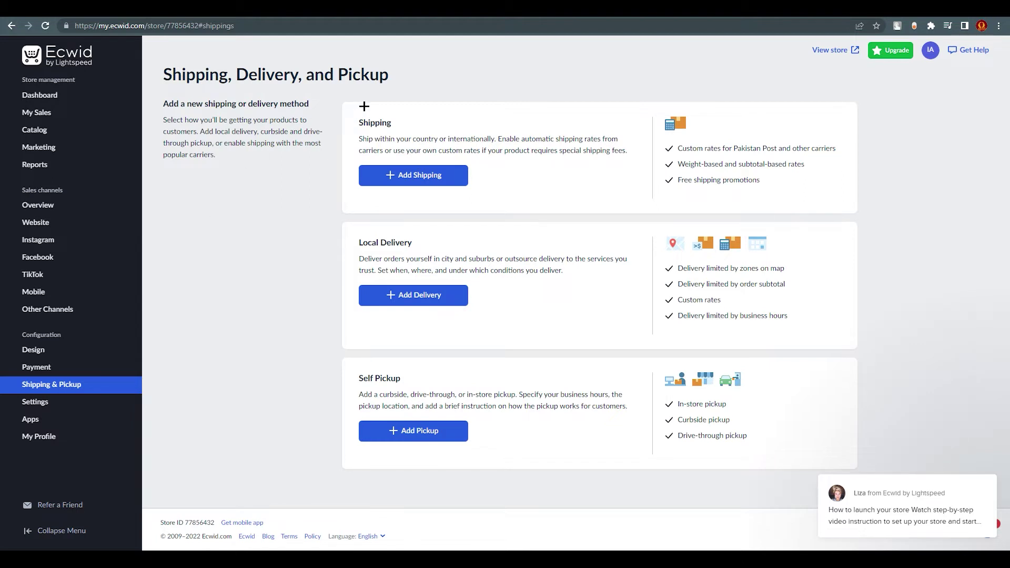
# Review the Shipping, Local Delivery and Self Pickup options, then close the chat popup.
pyautogui.moveTo(357, 122); pyautogui.dragTo(397, 123)
pyautogui.click(361, 128)
pyautogui.moveTo(372, 225); pyautogui.dragTo(432, 241)
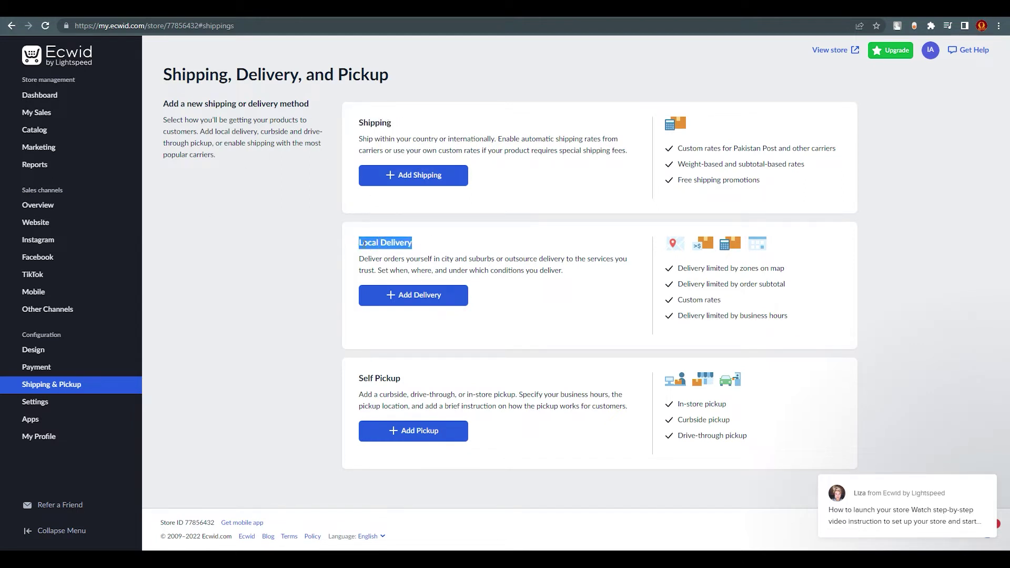
pyautogui.click(374, 257)
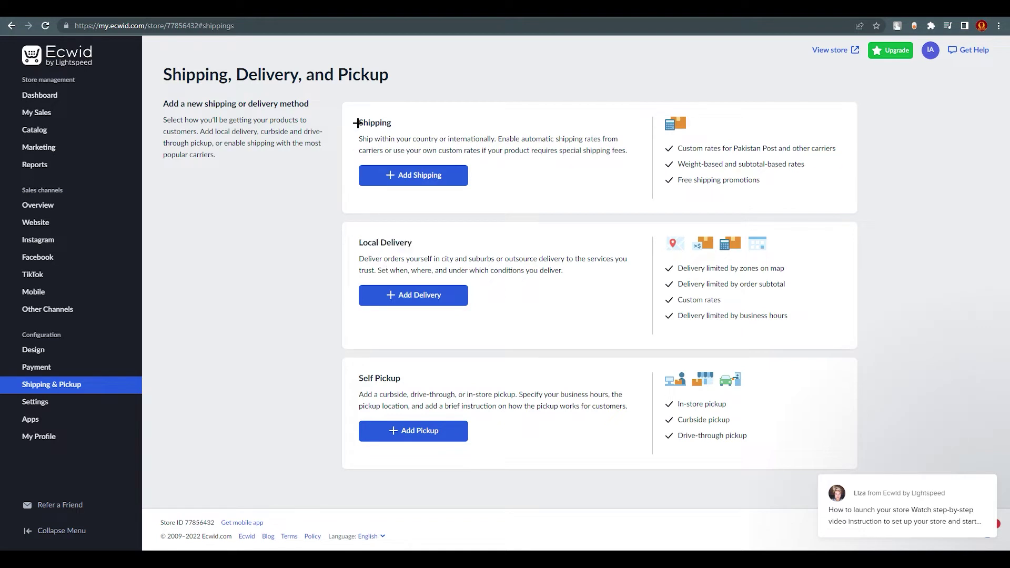
pyautogui.moveTo(356, 124); pyautogui.dragTo(423, 124)
pyautogui.moveTo(355, 378); pyautogui.dragTo(462, 374)
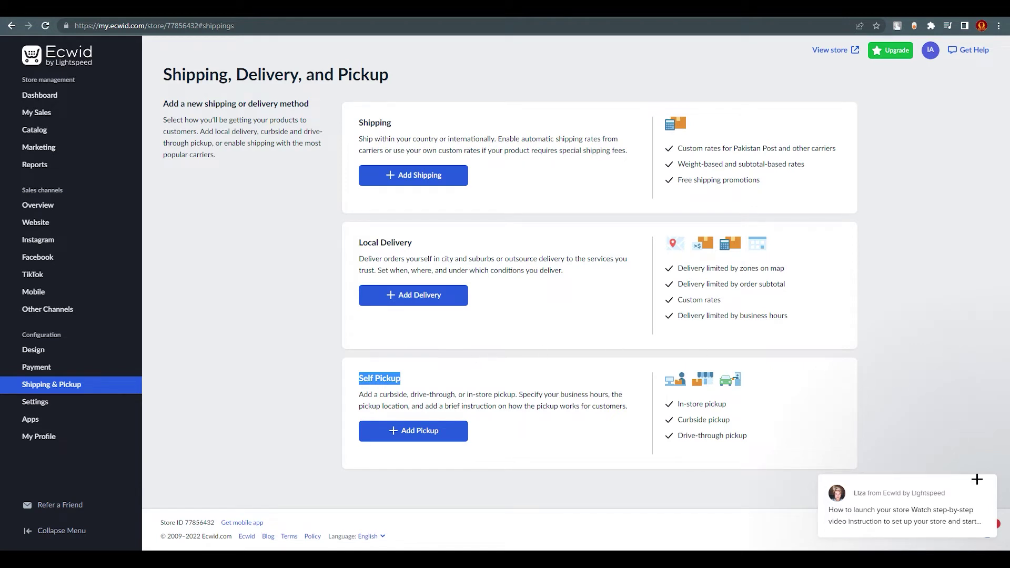
pyautogui.click(983, 462)
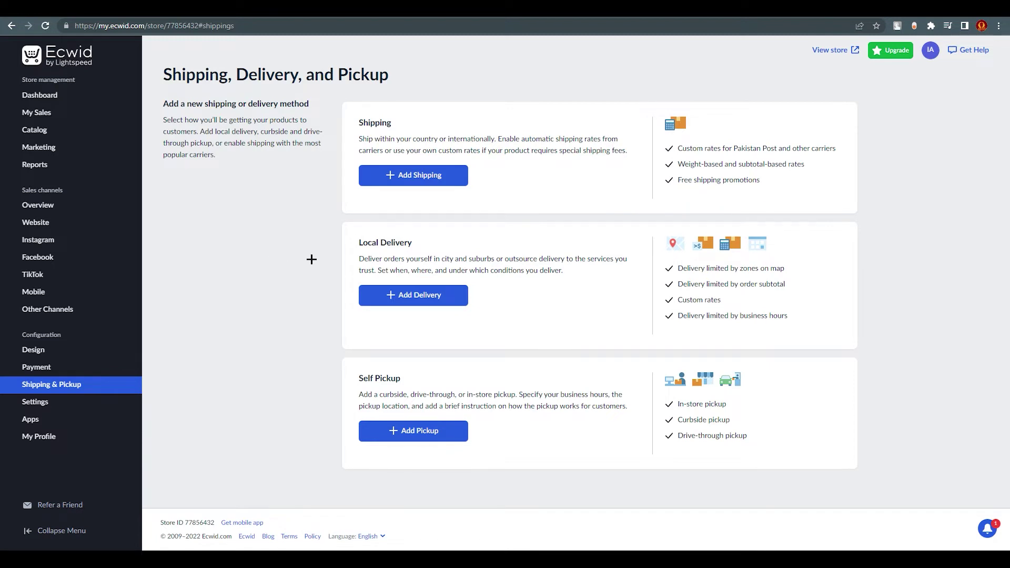
# Start a new shipping method and bring up the full list of carriers.
pyautogui.click(430, 179)
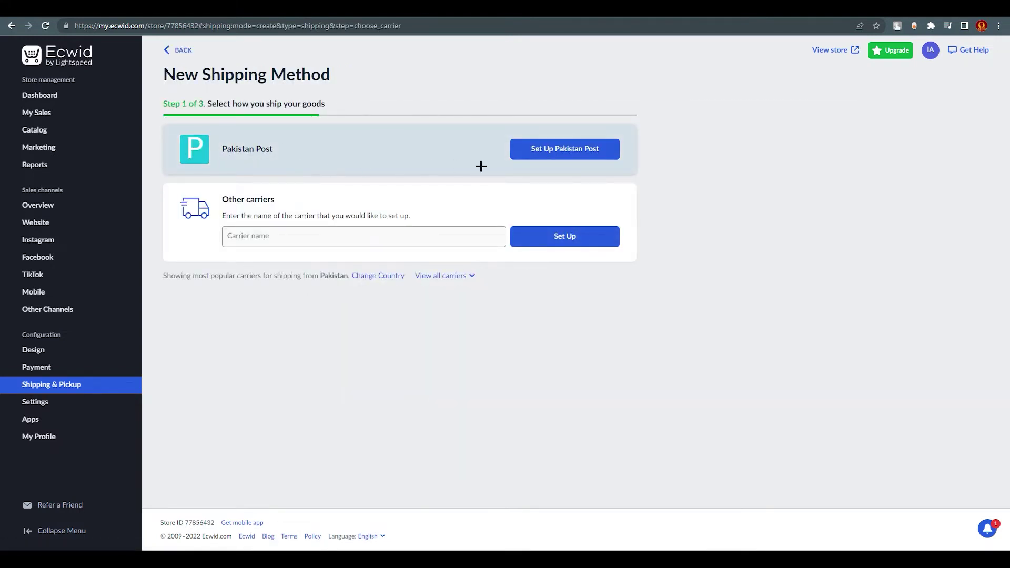
pyautogui.click(541, 157)
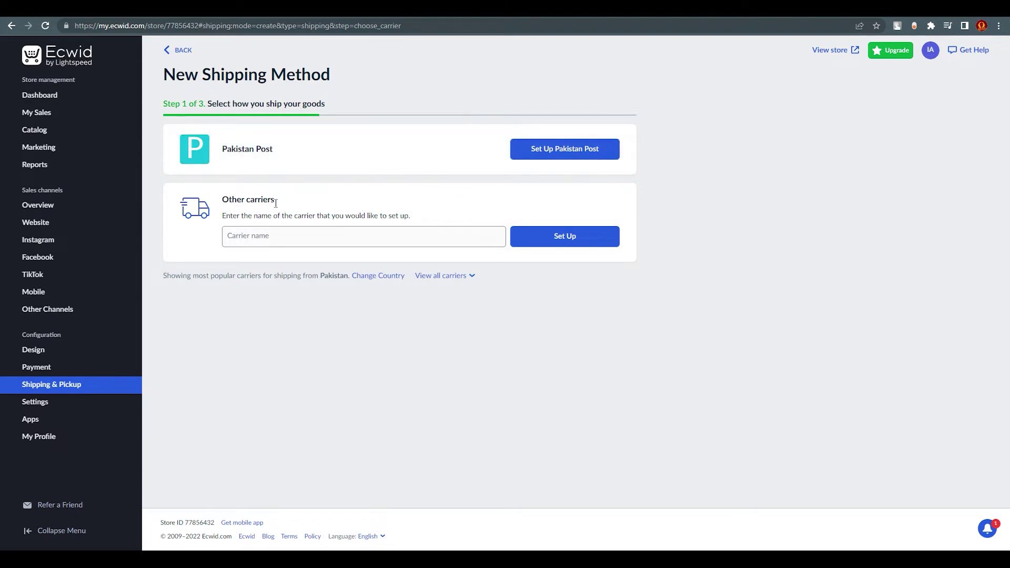
pyautogui.click(287, 237)
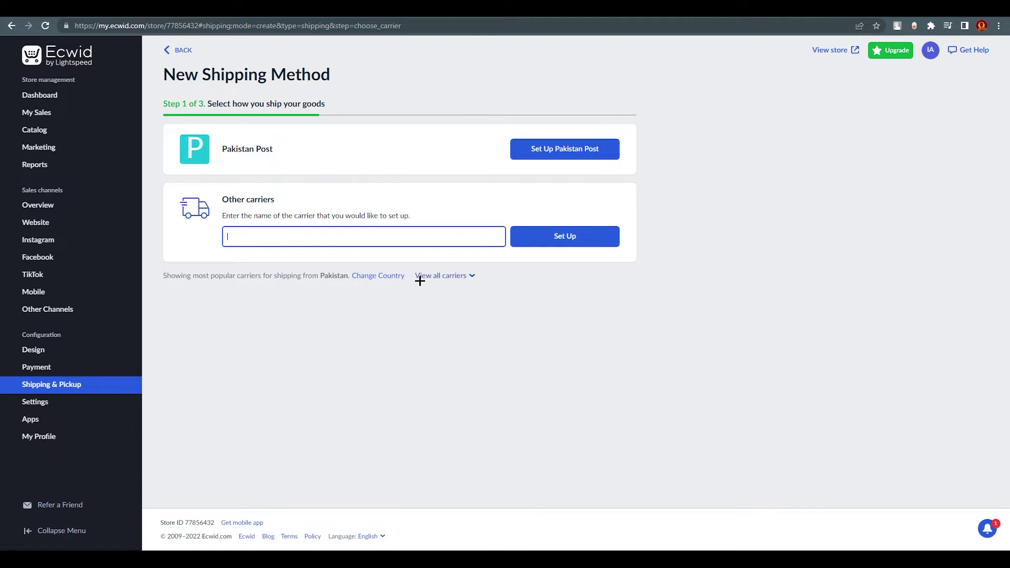
pyautogui.click(469, 277)
pyautogui.moveTo(548, 63); pyautogui.dragTo(568, 45)
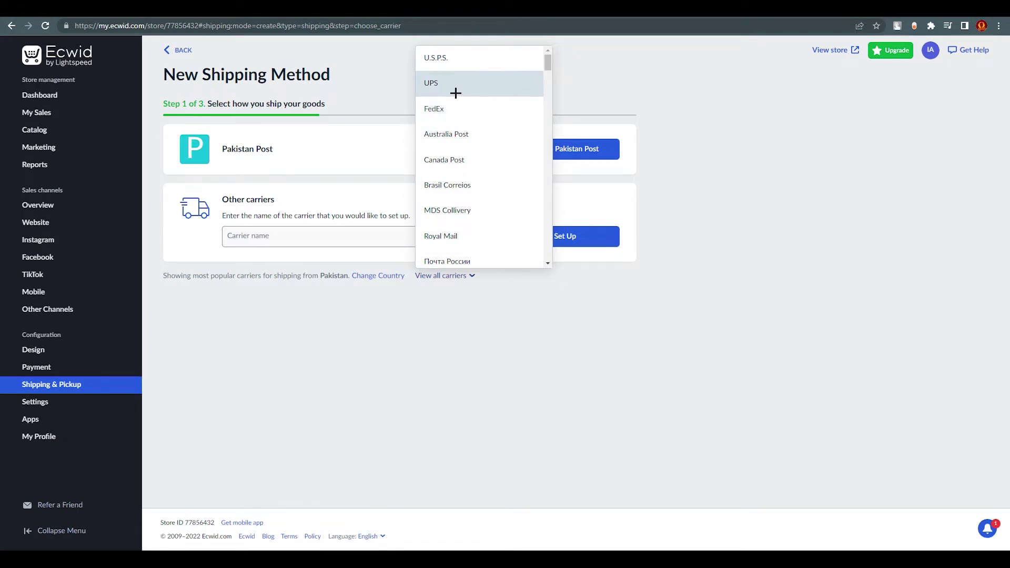
# Choose U.S.P.S. as the carrier with automatically calculated rates.
pyautogui.click(455, 58)
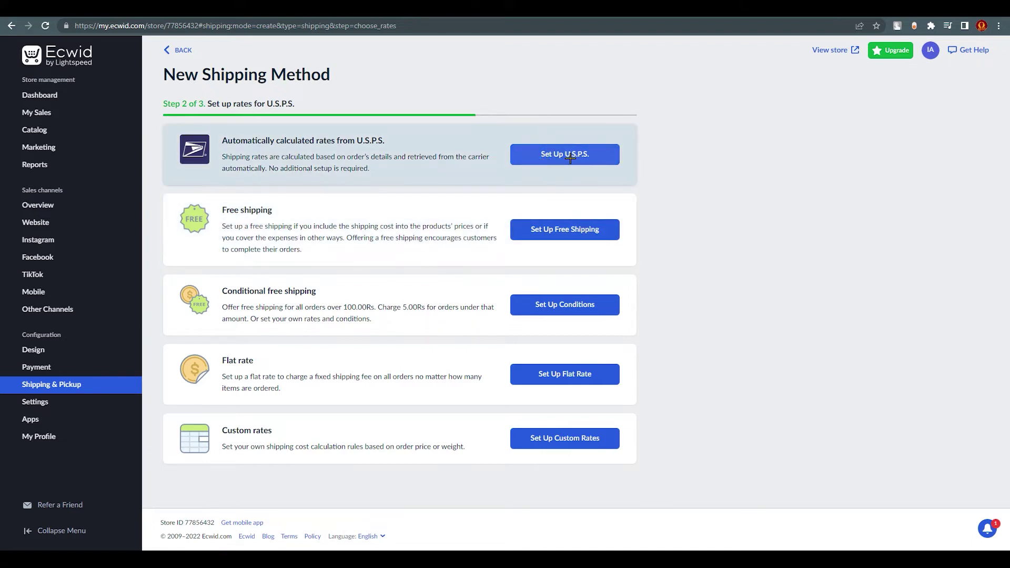
pyautogui.click(570, 158)
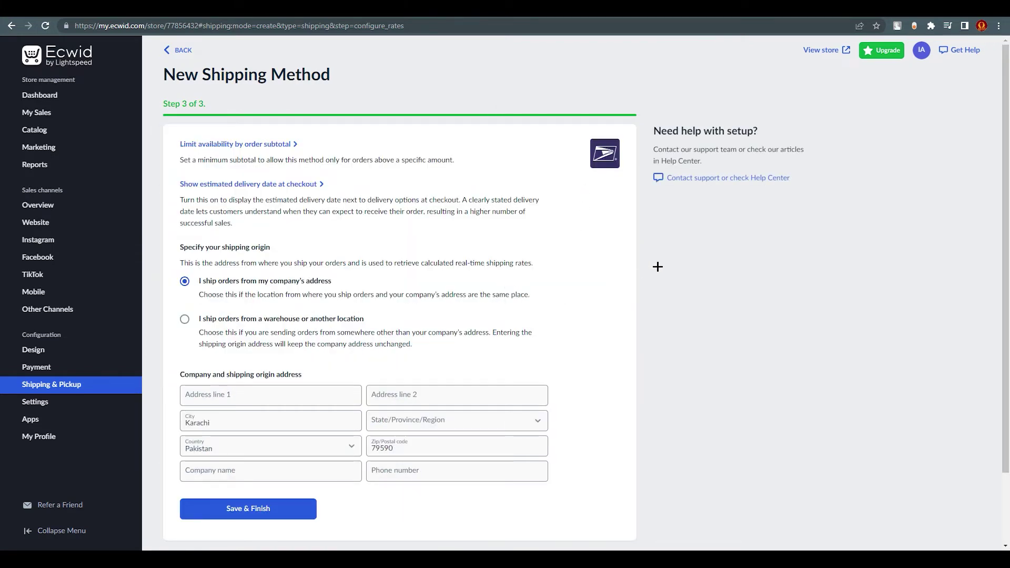
# Limit availability by a 0.00 Rs minimum subtotal and show estimated delivery date at checkout.
pyautogui.scroll(-2, 658, 266)
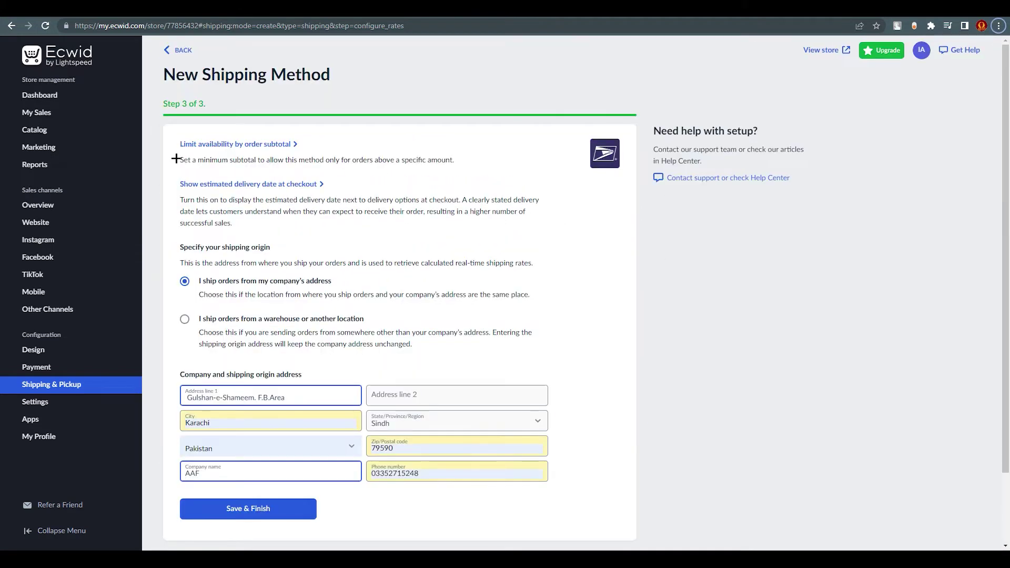
pyautogui.moveTo(177, 158); pyautogui.dragTo(475, 157)
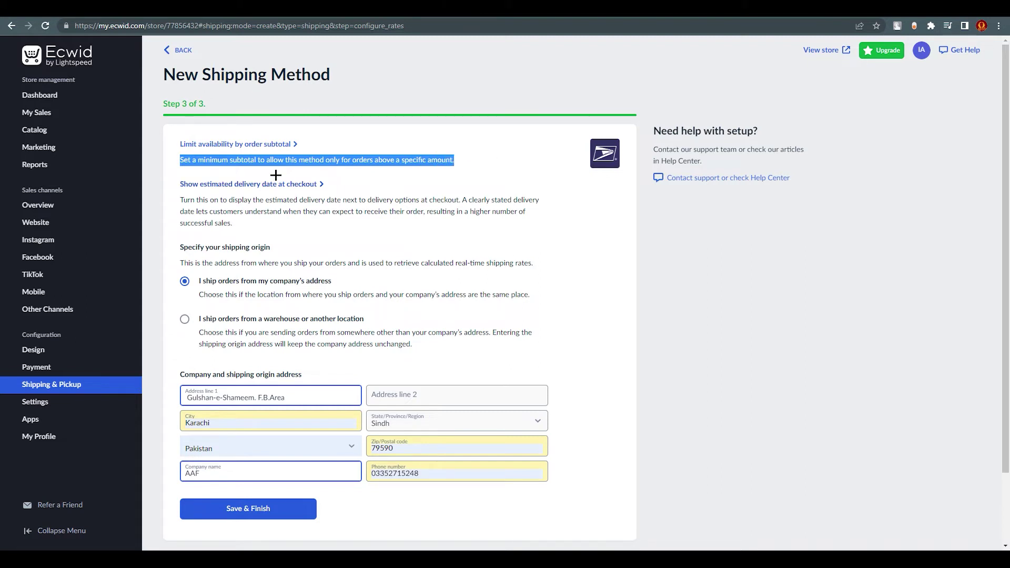
pyautogui.click(255, 144)
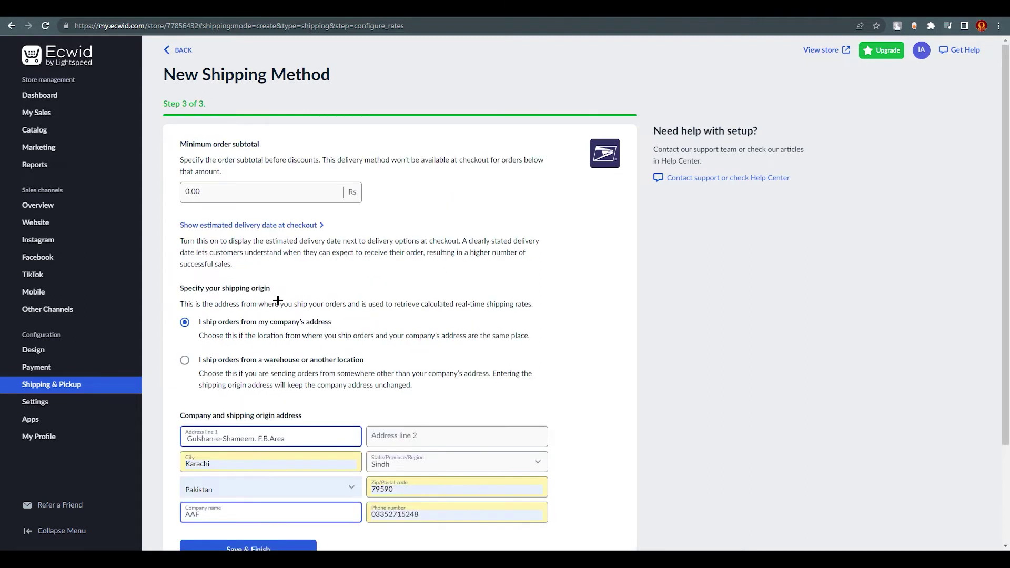
pyautogui.scroll(-1, 184, 295)
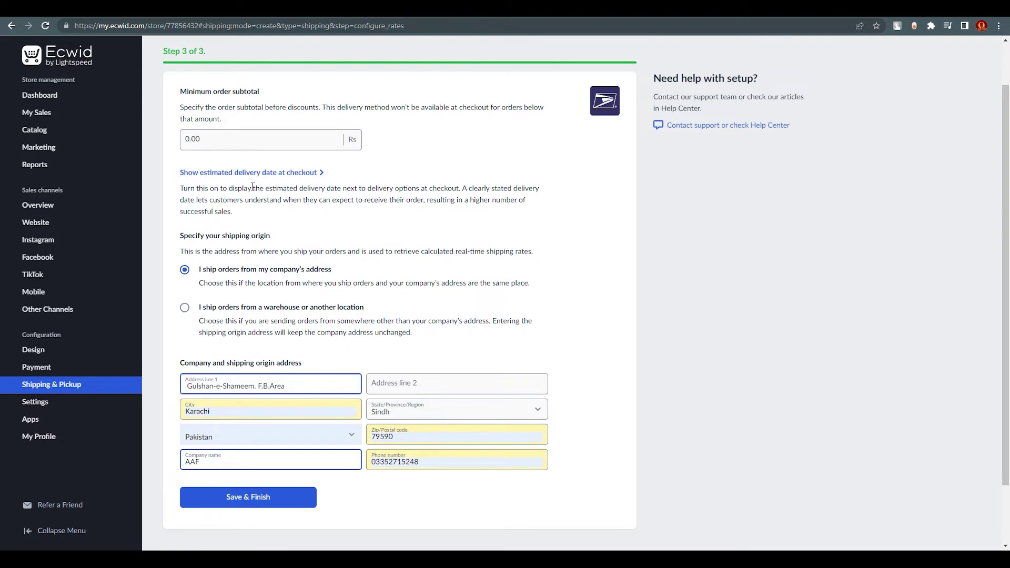
pyautogui.click(255, 172)
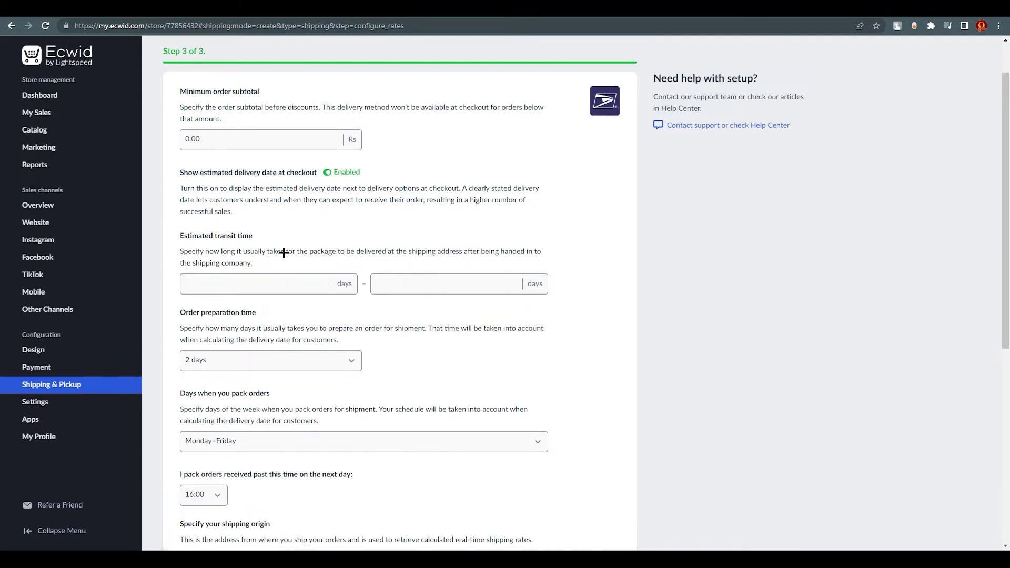
# Check the minimum and maximum transit days fields and the Order preparation time section.
pyautogui.scroll(-1, 287, 263)
pyautogui.scroll(-5, 290, 277)
pyautogui.scroll(2, 291, 277)
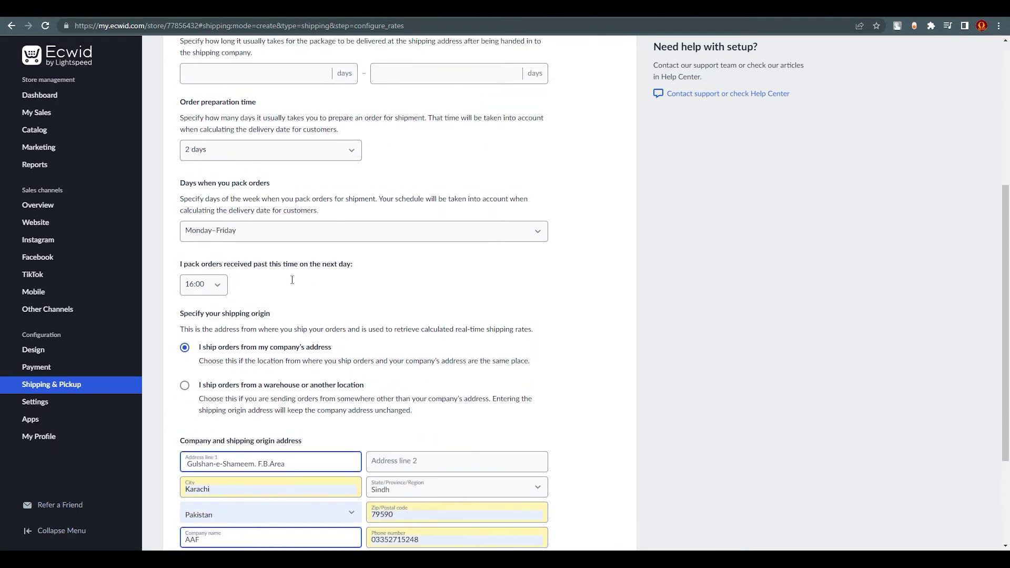
pyautogui.scroll(2, 291, 276)
pyautogui.scroll(1, 285, 275)
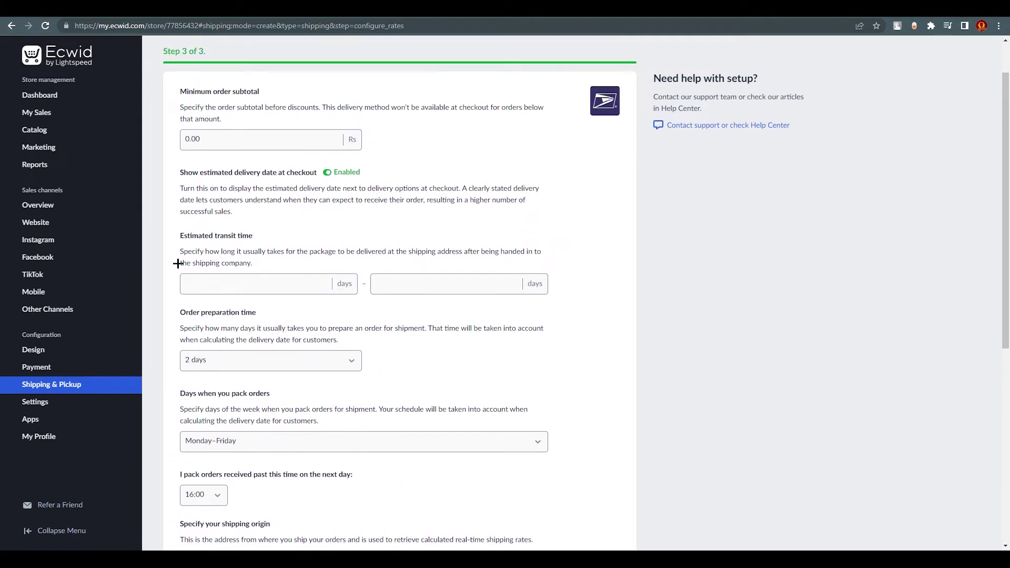
pyautogui.click(221, 281)
pyautogui.click(435, 285)
pyautogui.moveTo(183, 315); pyautogui.dragTo(257, 314)
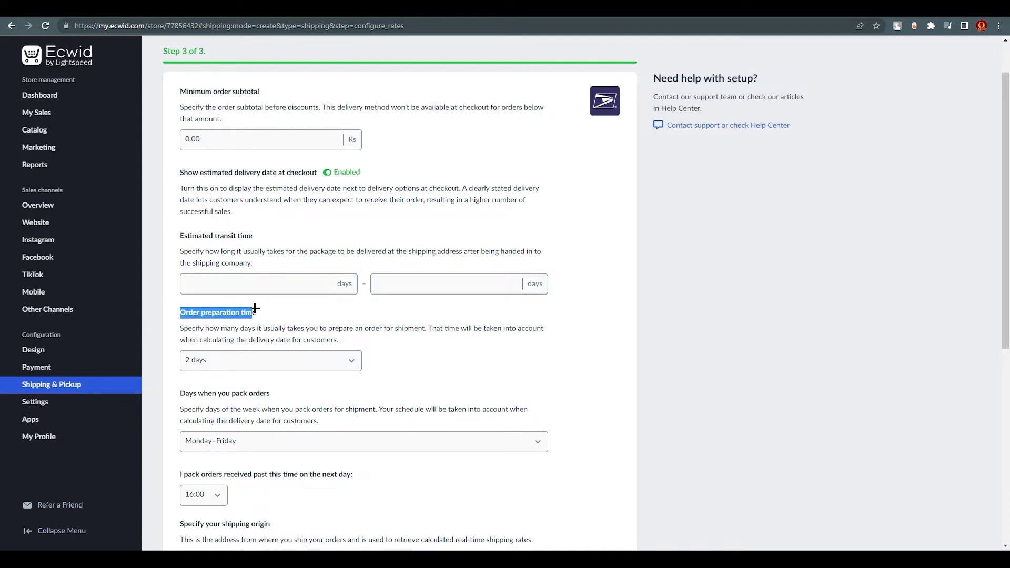
pyautogui.click(283, 320)
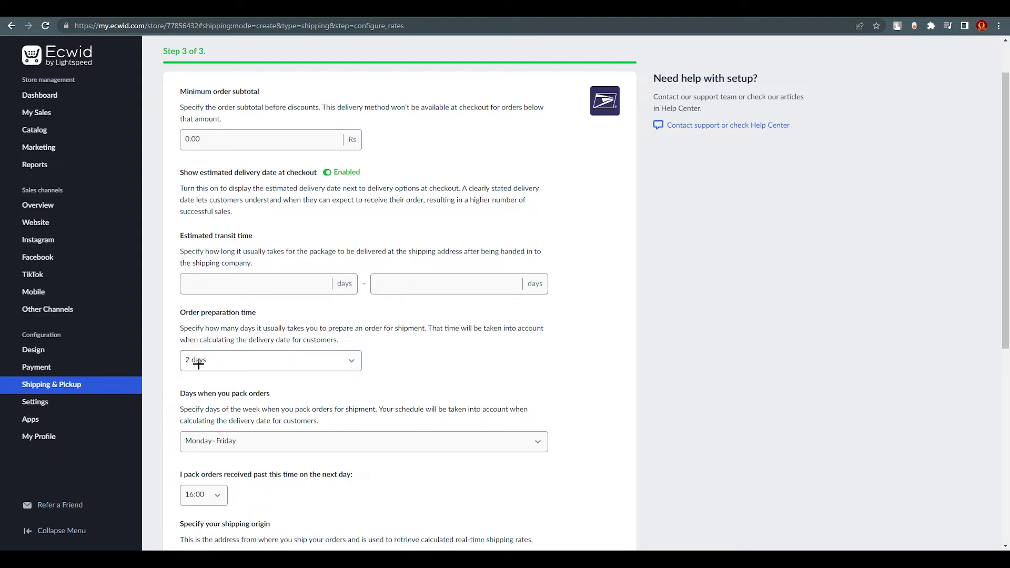
# Review the 'Days when you pack orders' heading and its description.
pyautogui.scroll(-2, 316, 384)
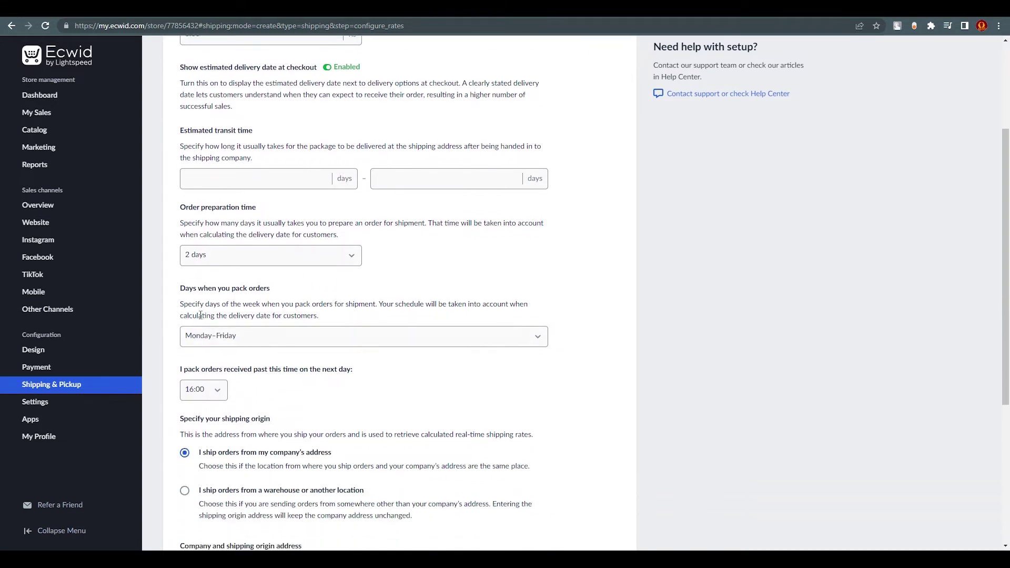
pyautogui.moveTo(167, 289); pyautogui.dragTo(275, 288)
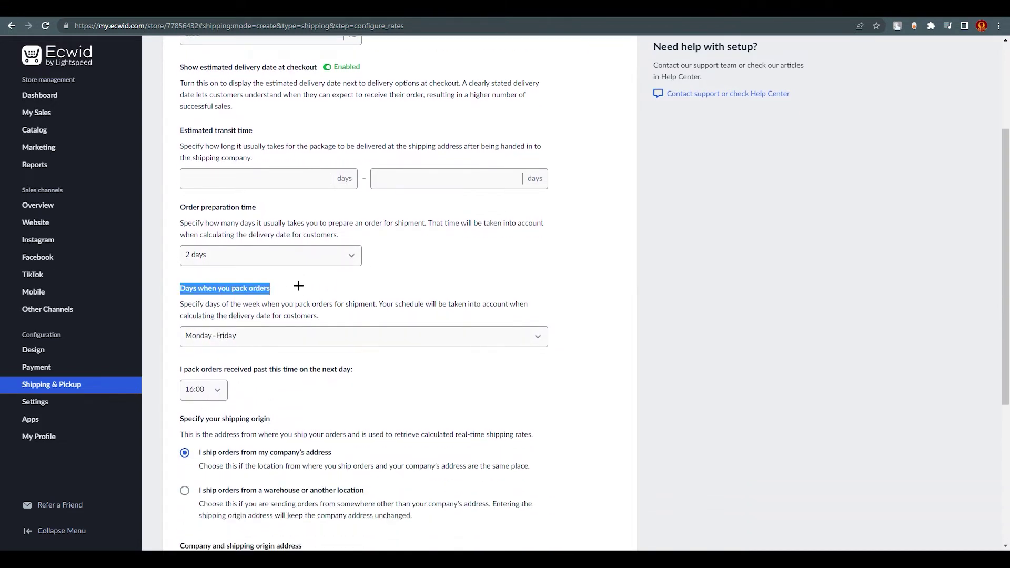
pyautogui.moveTo(177, 308); pyautogui.dragTo(250, 307)
pyautogui.click(292, 313)
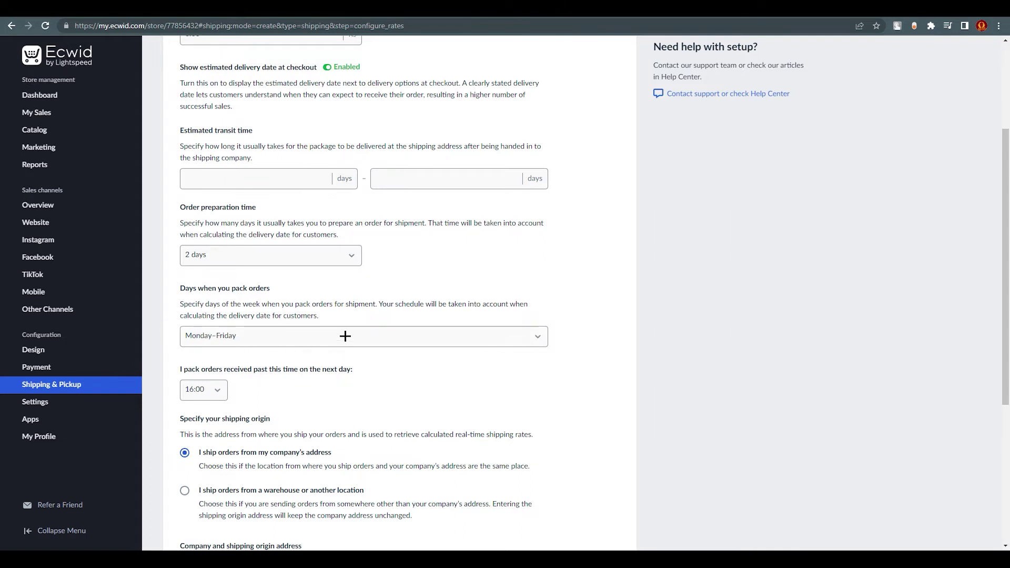
# Keep packing days at Monday–Friday and order preparation time at 2 days.
pyautogui.click(345, 336)
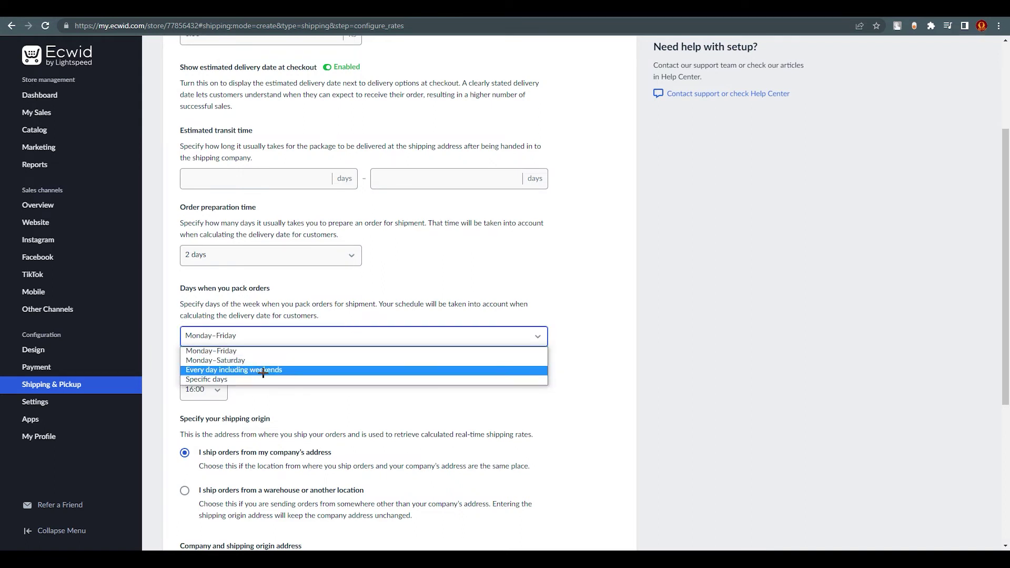
pyautogui.click(542, 282)
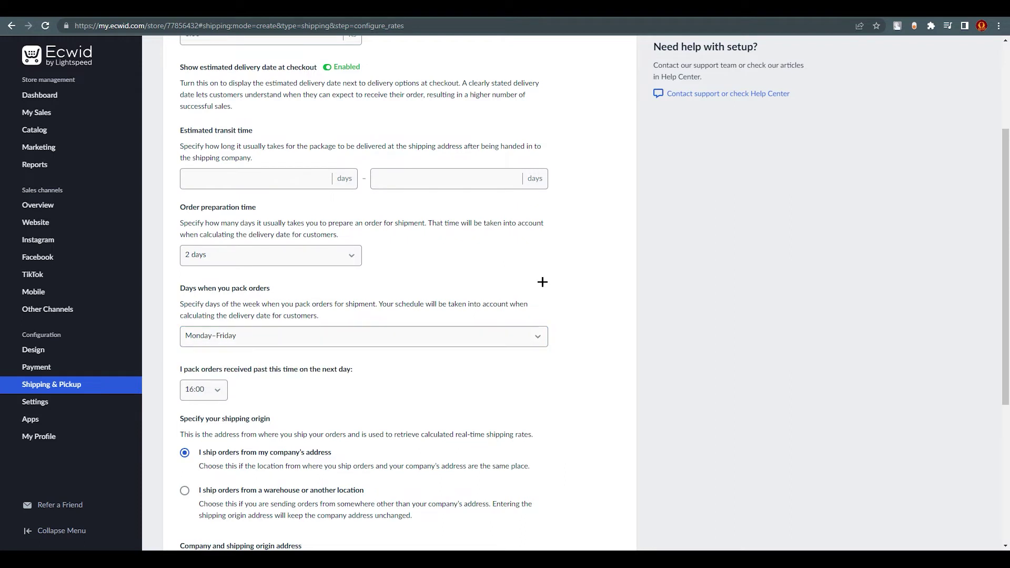
pyautogui.click(328, 257)
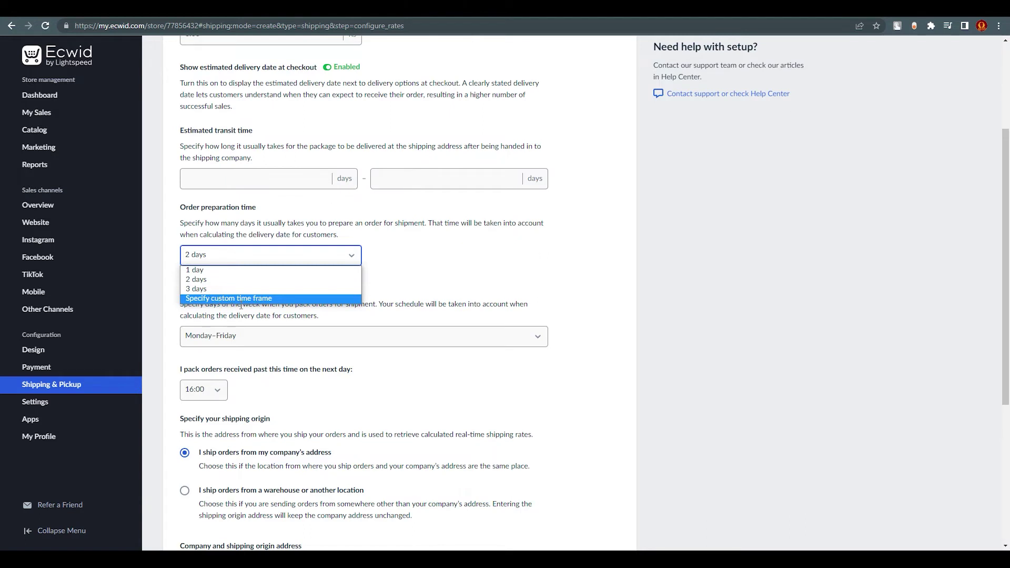
pyautogui.click(444, 260)
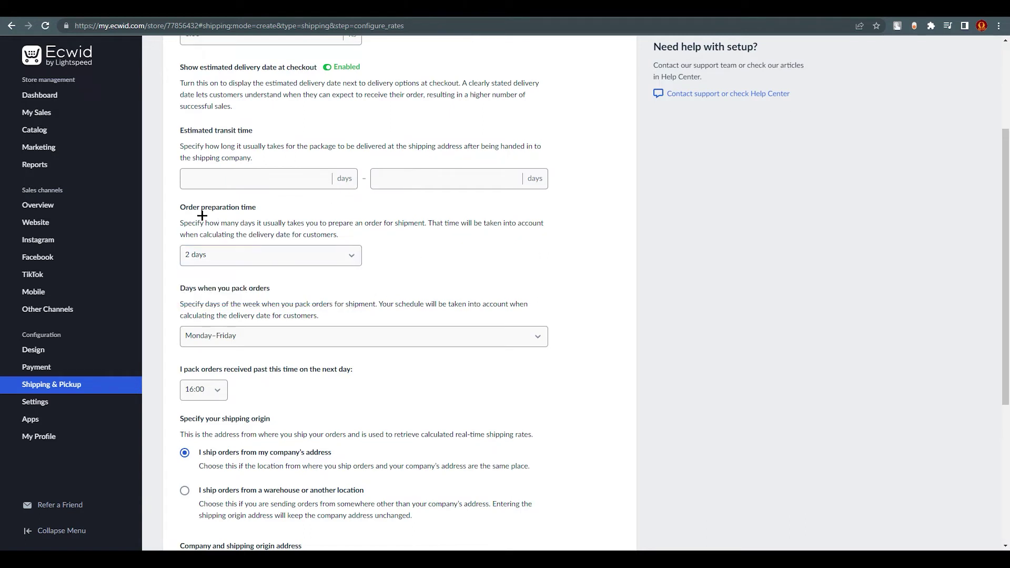
pyautogui.moveTo(202, 209); pyautogui.dragTo(180, 209)
pyautogui.click(311, 388)
pyautogui.scroll(-1, 226, 388)
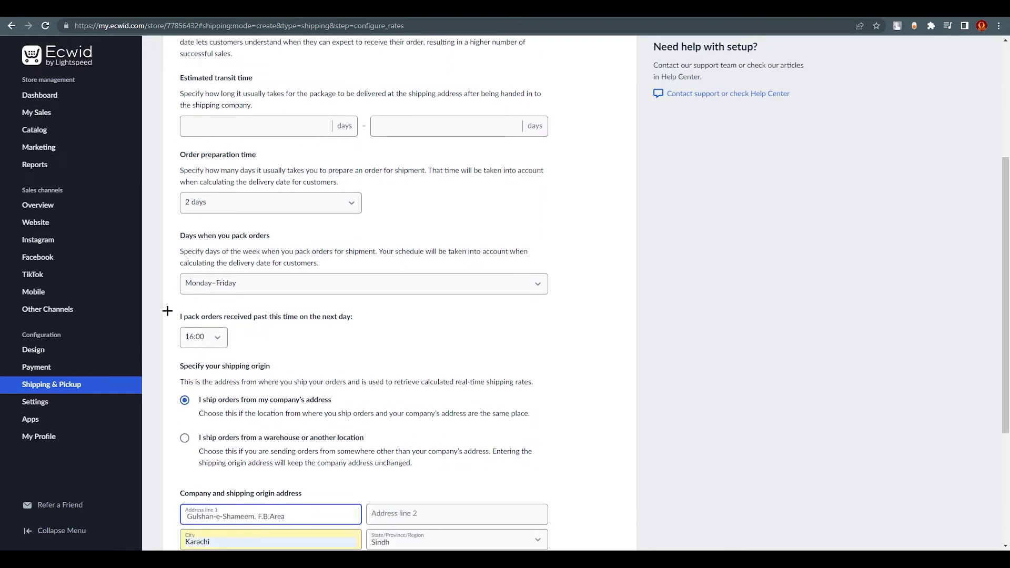
pyautogui.moveTo(170, 316); pyautogui.dragTo(356, 318)
pyautogui.click(265, 348)
pyautogui.click(218, 338)
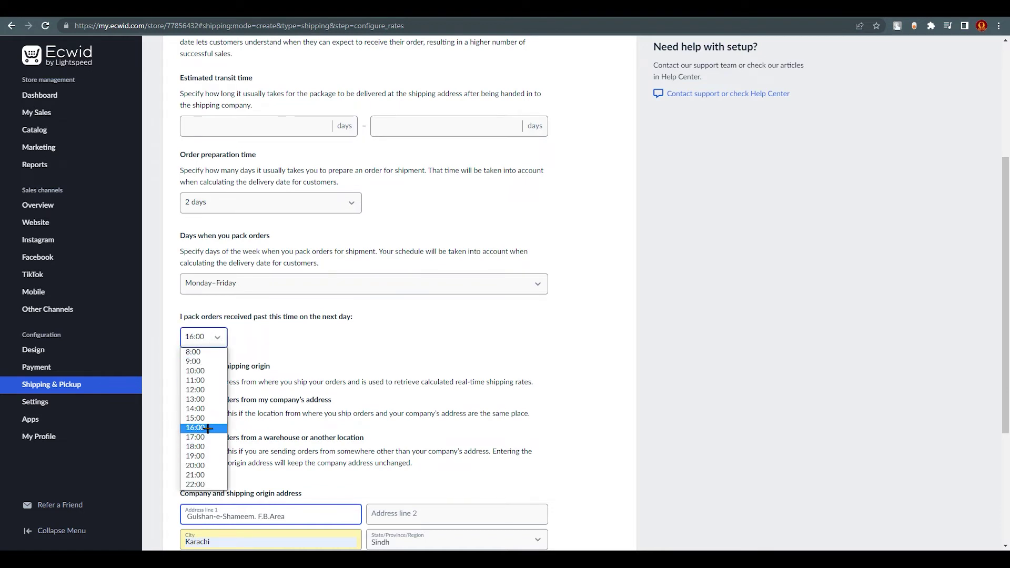
pyautogui.click(294, 345)
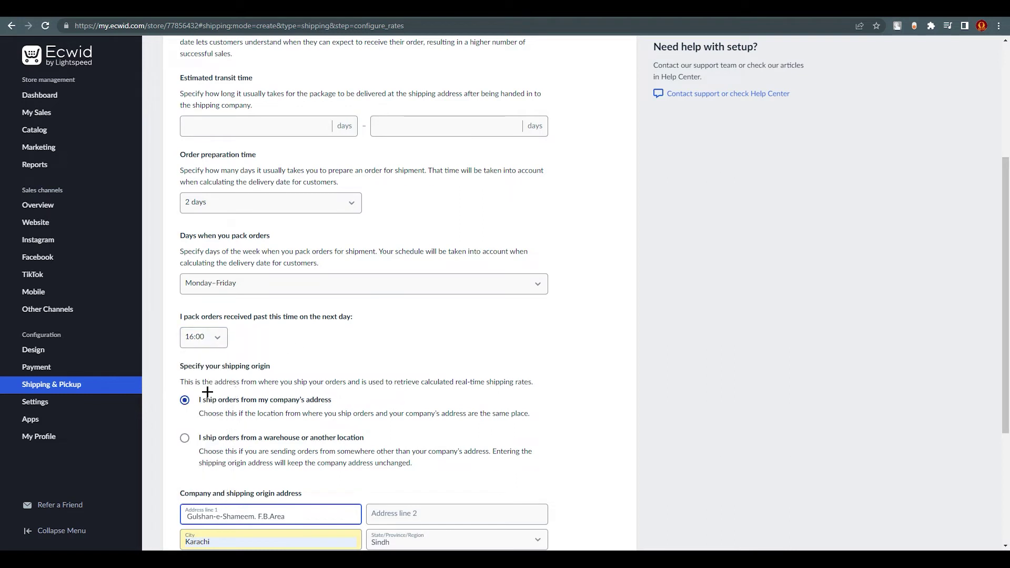
pyautogui.moveTo(182, 368); pyautogui.dragTo(321, 370)
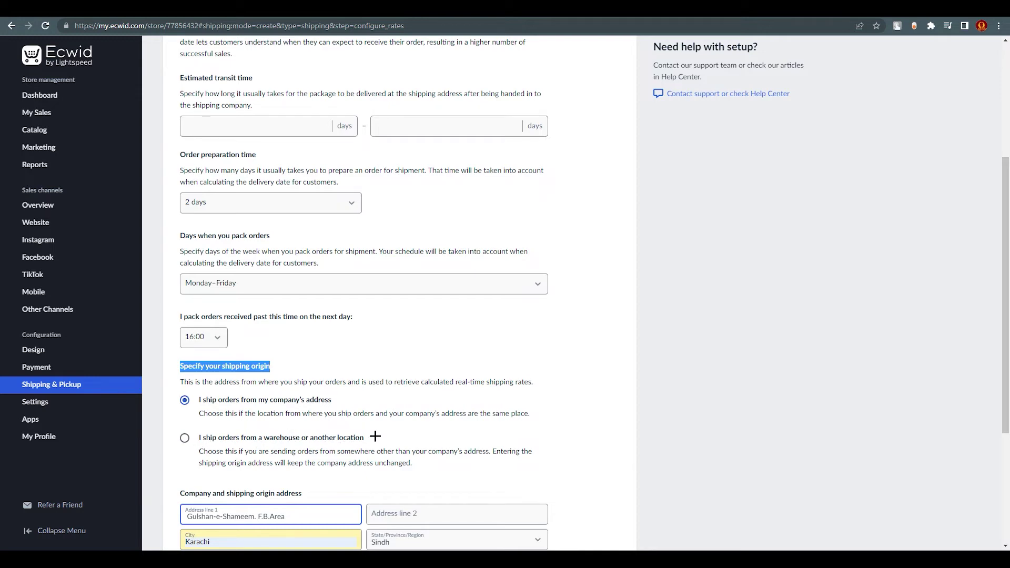
pyautogui.click(184, 438)
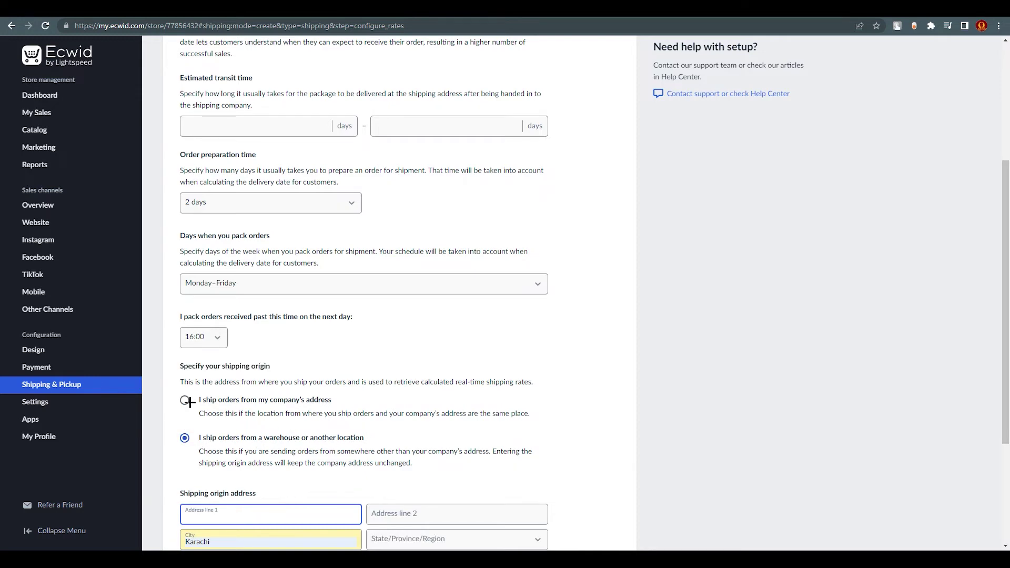
pyautogui.scroll(-3, 350, 446)
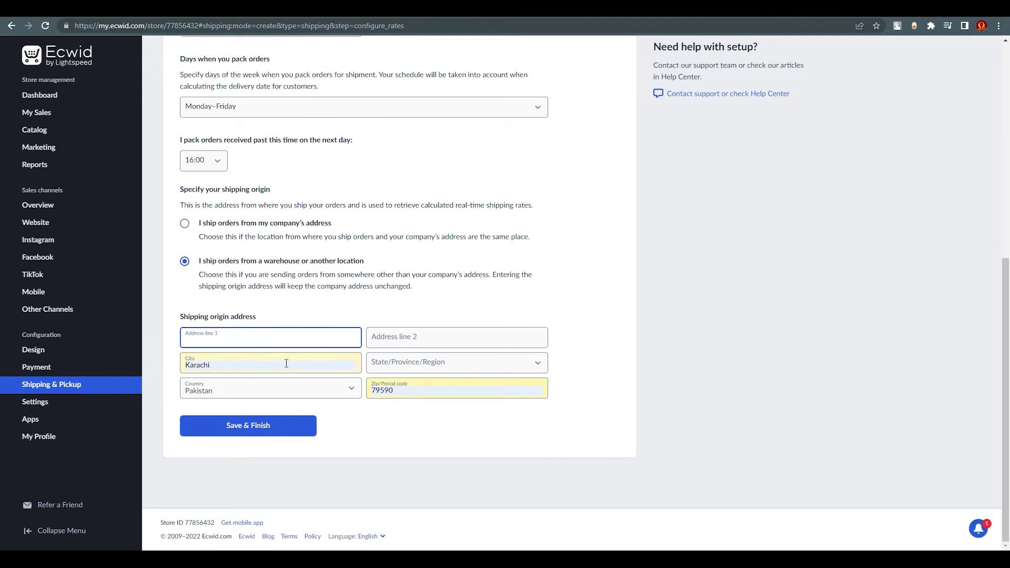
pyautogui.scroll(1, 181, 260)
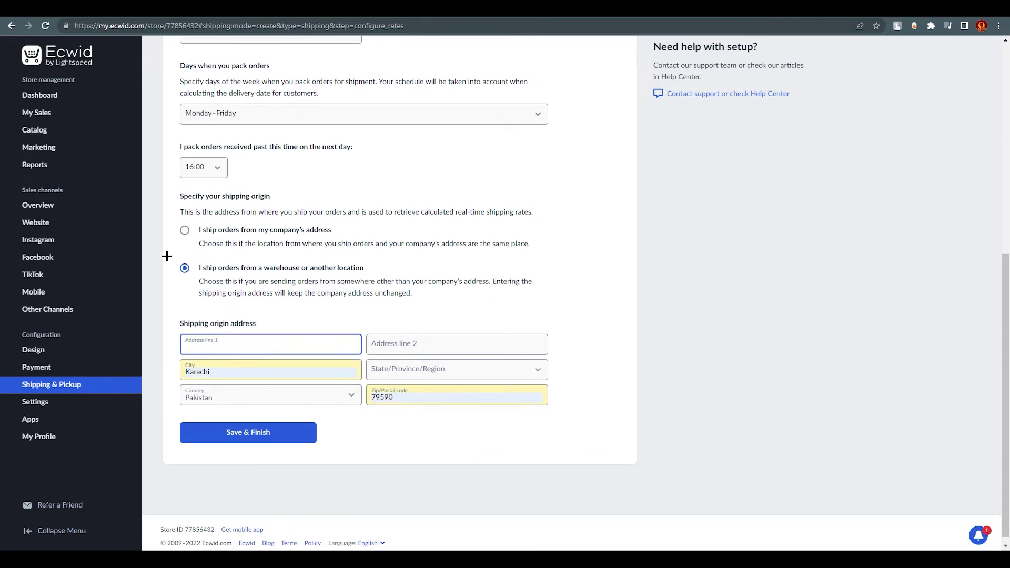
pyautogui.click(185, 275)
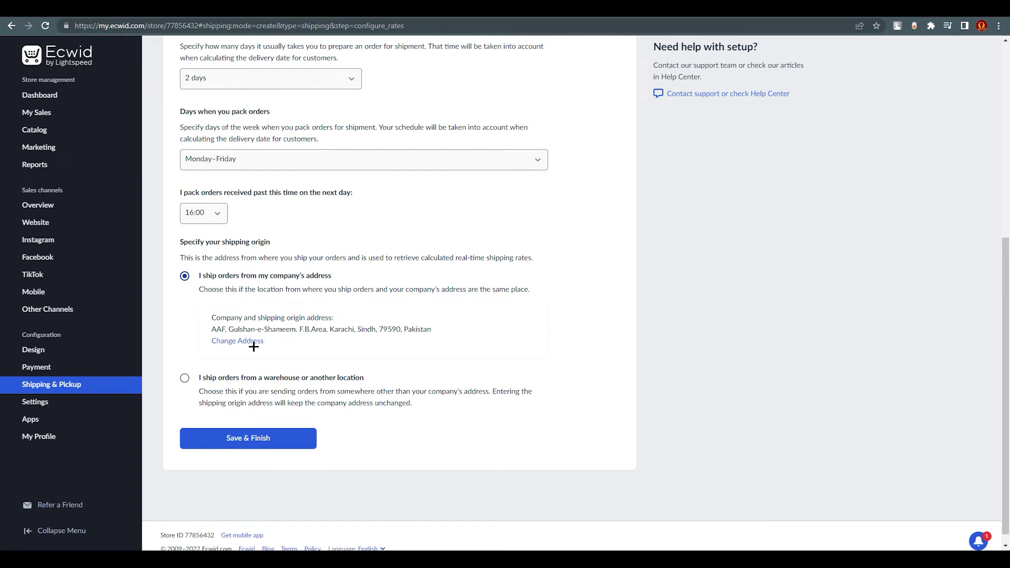
# Save the U.S.P.S. method, then disable all 71 of its shipping options.
pyautogui.click(258, 444)
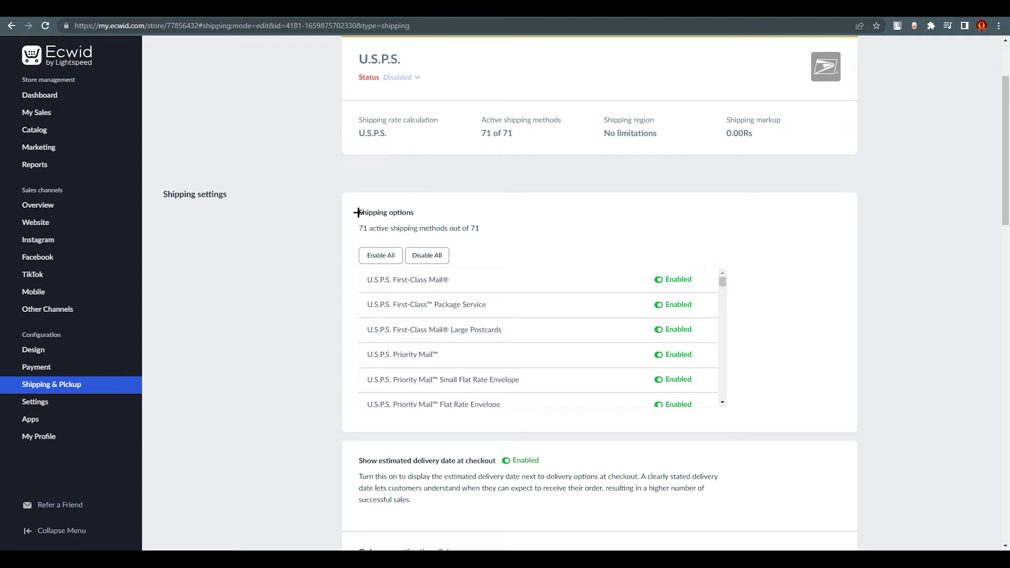
pyautogui.moveTo(358, 213); pyautogui.dragTo(452, 216)
pyautogui.click(427, 255)
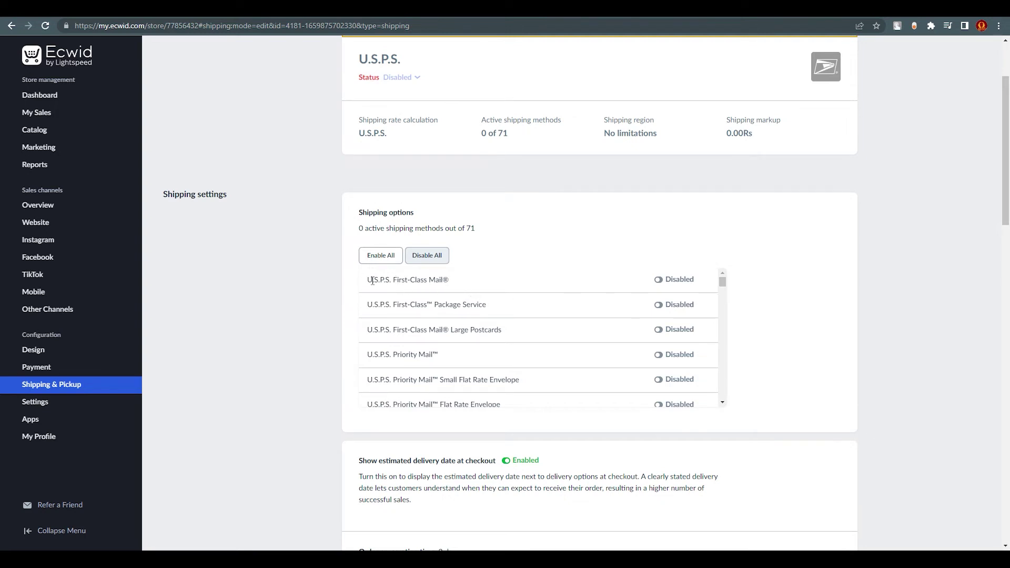
# Enable only U.S.P.S. First-Class Mail® and First-Class Mail® Large Postcards, 2 of 71 active.
pyautogui.moveTo(373, 281); pyautogui.dragTo(584, 286)
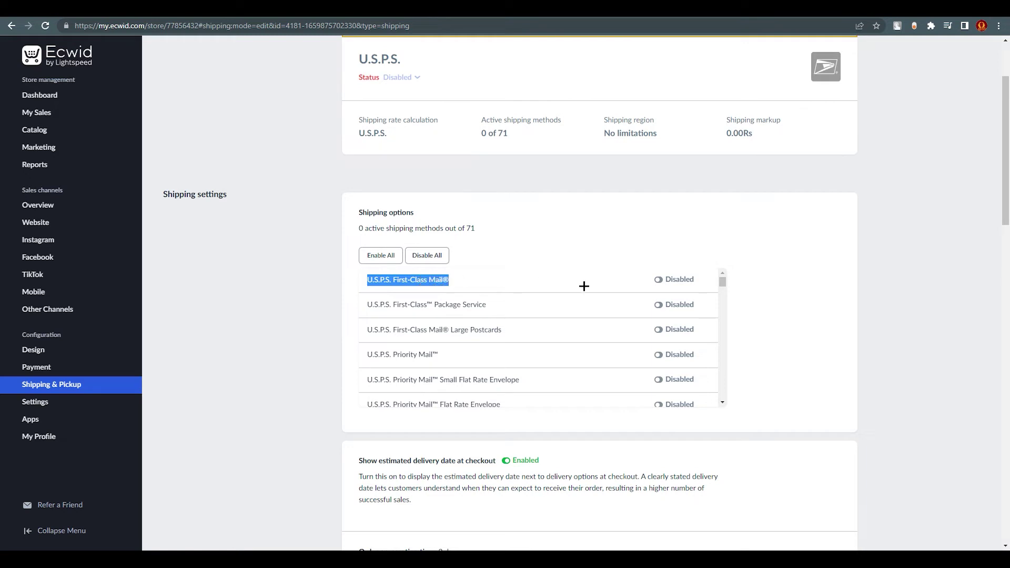
pyautogui.click(658, 281)
pyautogui.click(658, 331)
pyautogui.moveTo(722, 281); pyautogui.dragTo(730, 400)
pyautogui.scroll(-2, 745, 390)
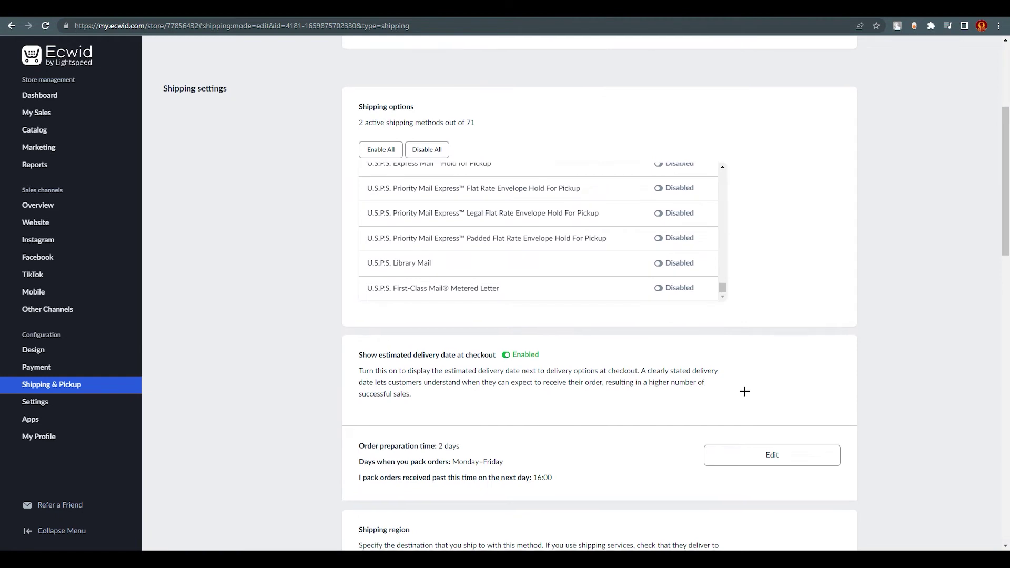
# Edit the order preparation settings (2 days, Monday–Friday, 16:00 cutoff) and review the Shipping region section.
pyautogui.scroll(-1, 745, 390)
pyautogui.scroll(-1, 745, 391)
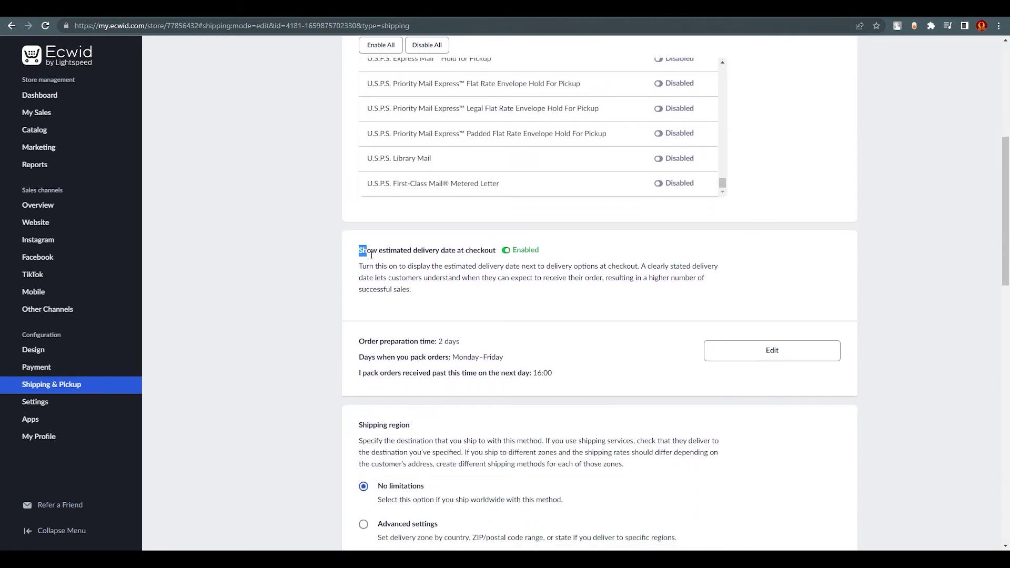
pyautogui.moveTo(360, 250); pyautogui.dragTo(502, 252)
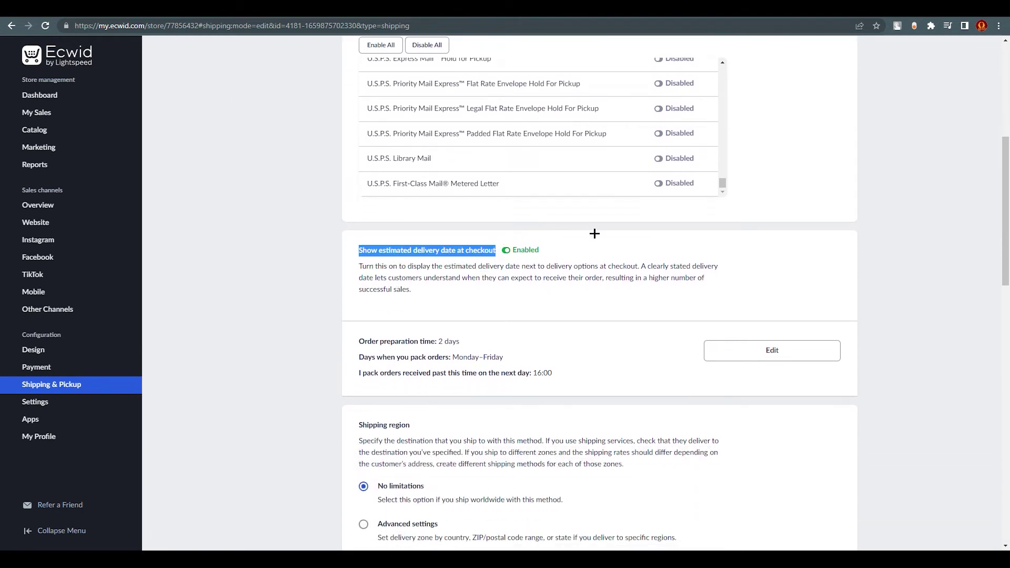
pyautogui.click(637, 316)
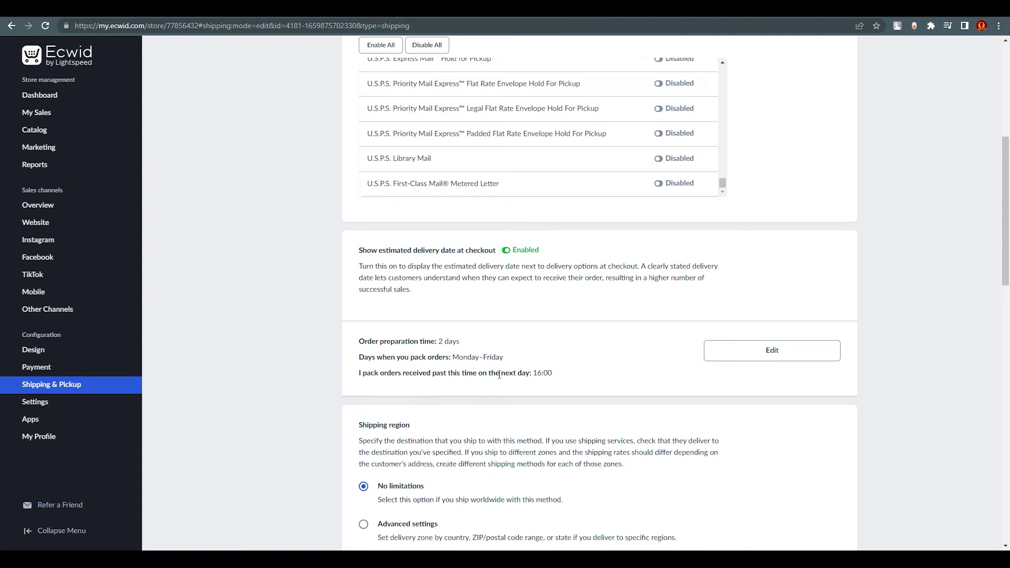
pyautogui.click(756, 350)
pyautogui.scroll(-5, 747, 414)
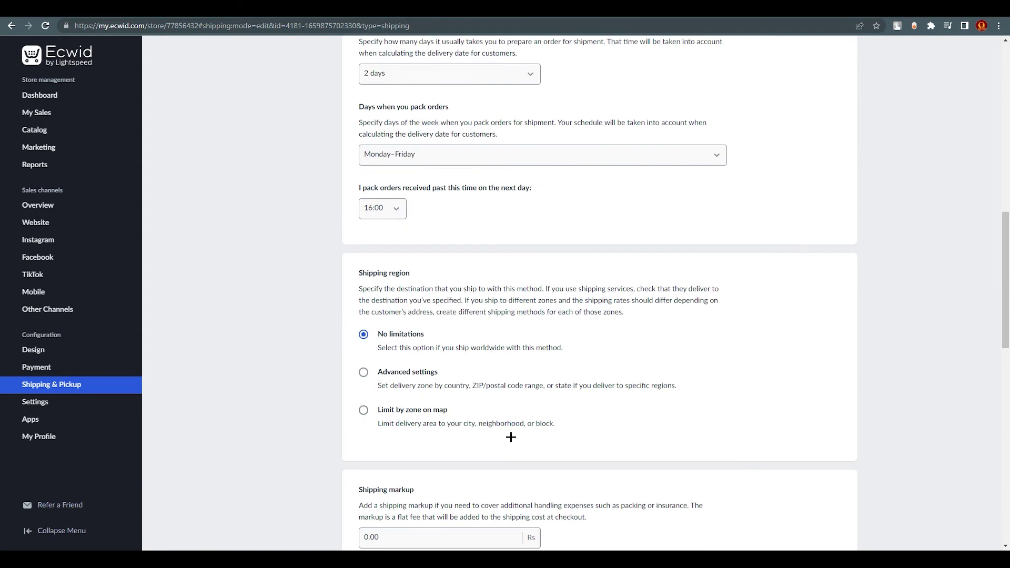
pyautogui.scroll(-3, 511, 437)
pyautogui.scroll(-4, 487, 327)
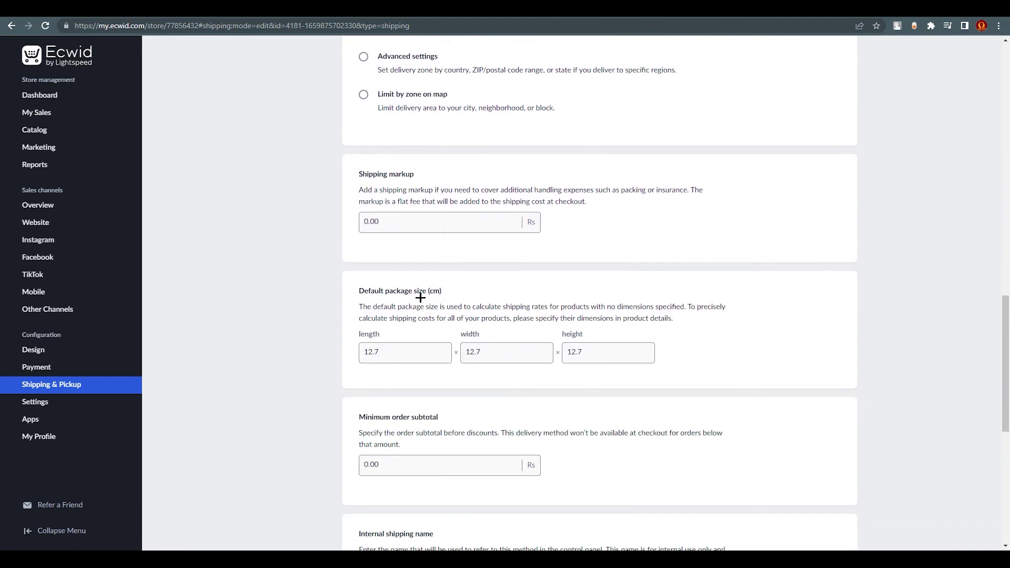
pyautogui.scroll(3, 421, 298)
pyautogui.moveTo(358, 114); pyautogui.dragTo(420, 114)
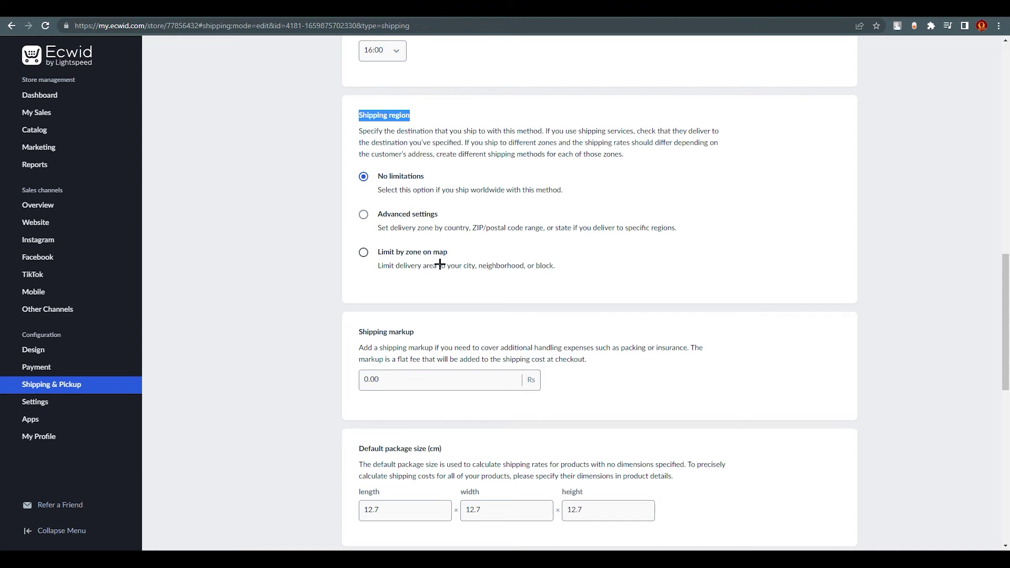
pyautogui.click(358, 255)
pyautogui.click(359, 254)
pyautogui.click(364, 216)
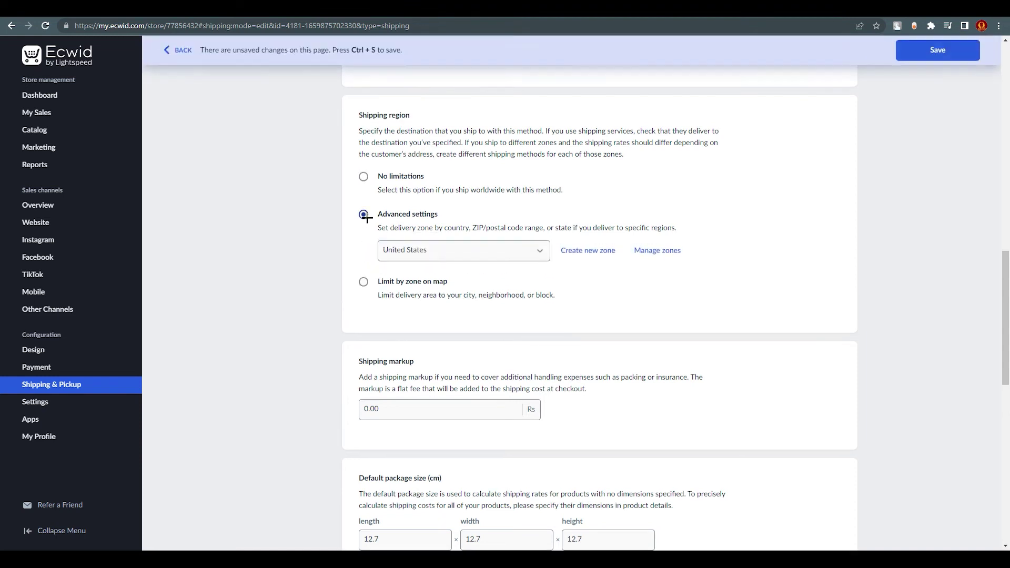
pyautogui.click(364, 282)
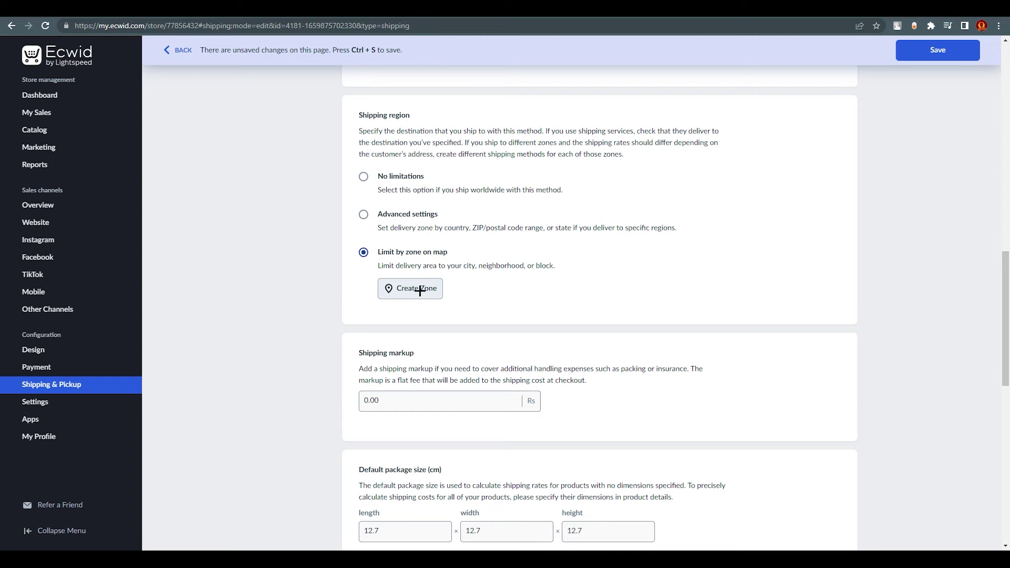
pyautogui.click(365, 218)
pyautogui.click(469, 257)
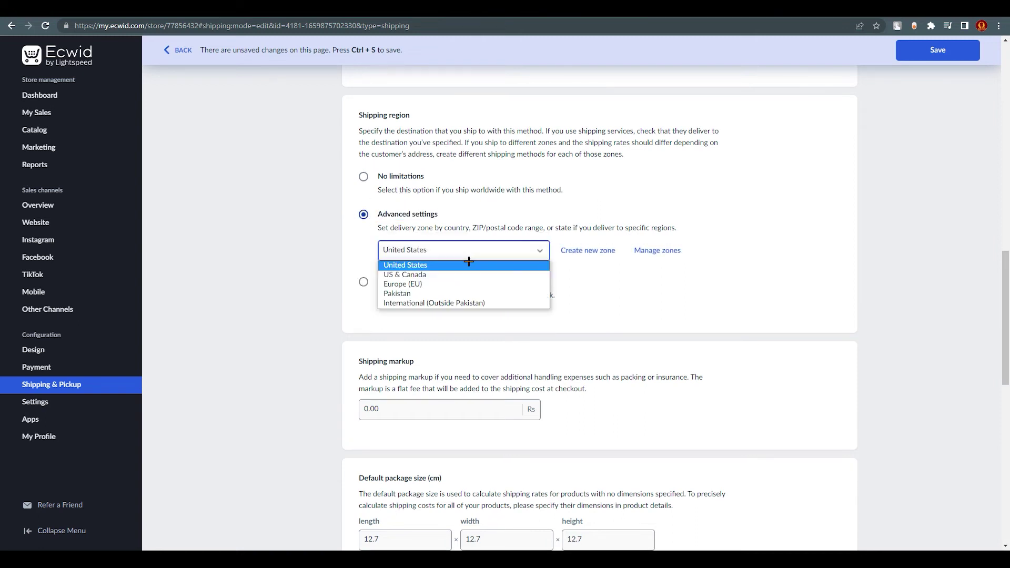
pyautogui.click(774, 231)
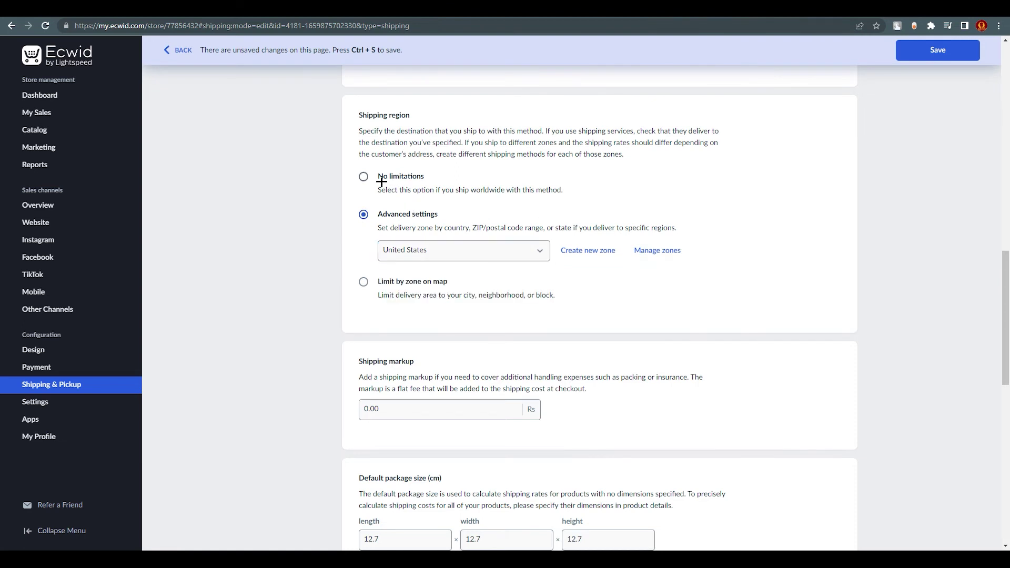
pyautogui.click(364, 177)
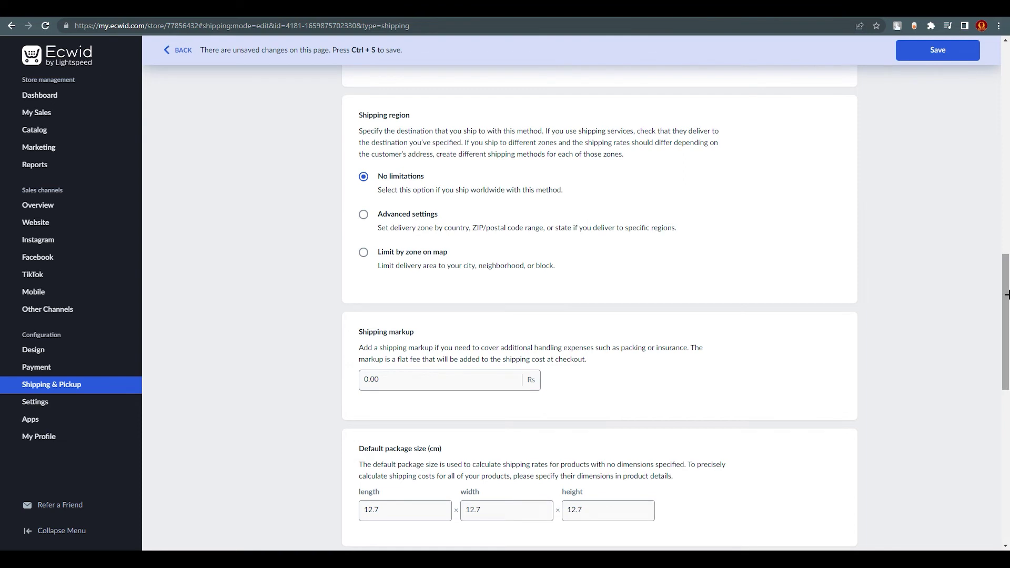
pyautogui.moveTo(1006, 300); pyautogui.dragTo(987, 359)
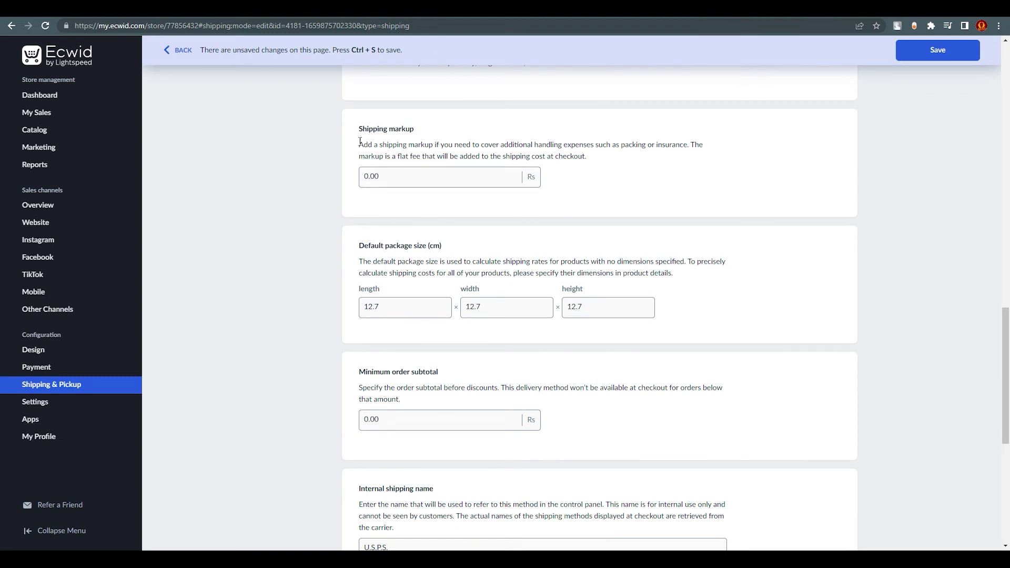
pyautogui.moveTo(359, 129); pyautogui.dragTo(457, 131)
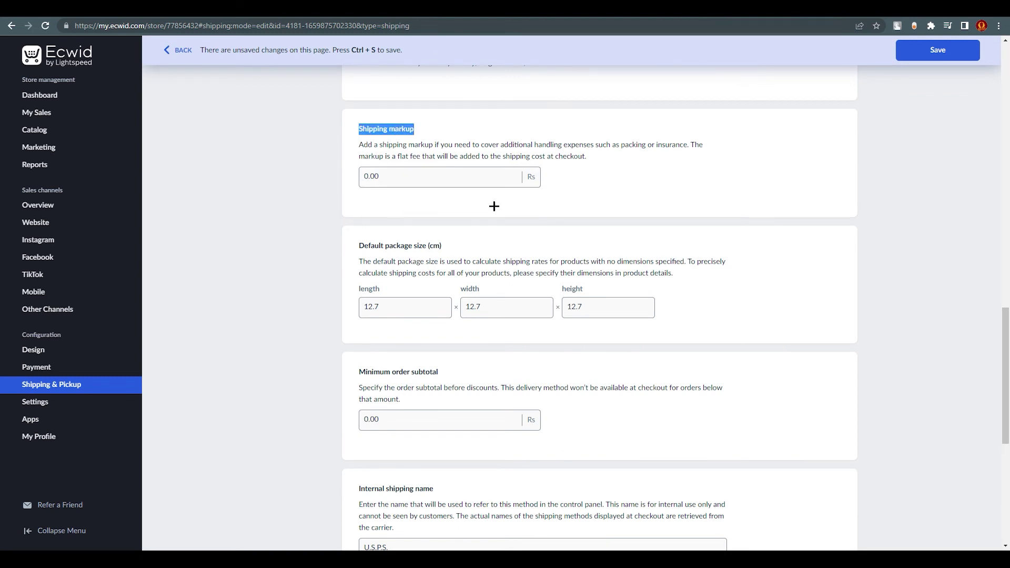
pyautogui.click(392, 184)
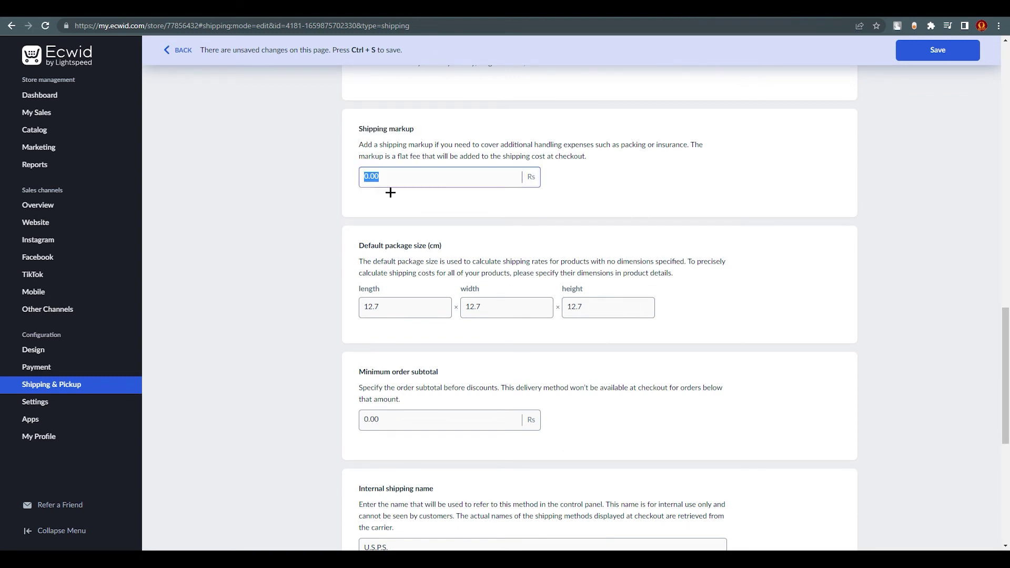
pyautogui.click(390, 193)
pyautogui.moveTo(359, 244); pyautogui.dragTo(458, 263)
pyautogui.click(463, 273)
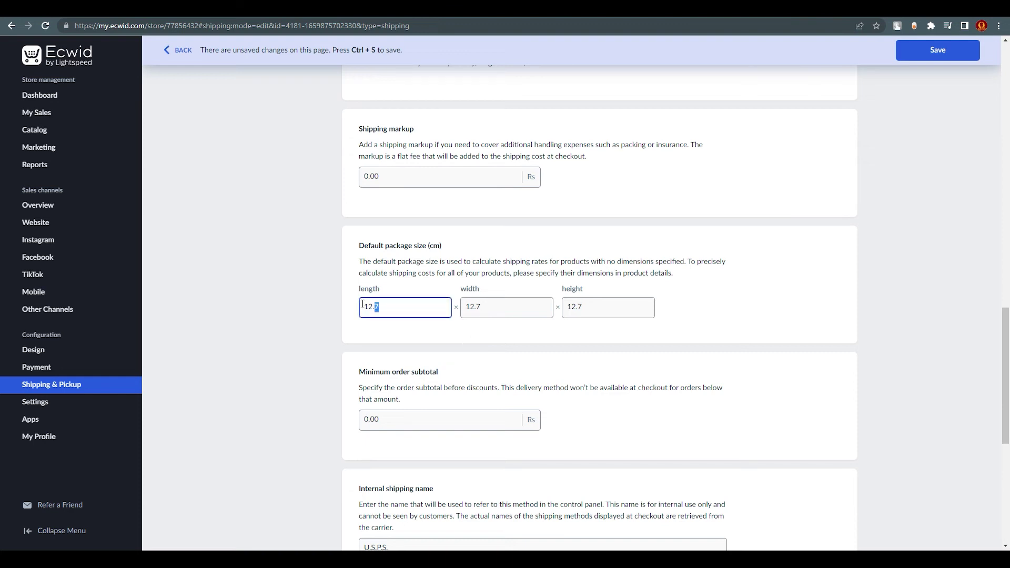
pyautogui.moveTo(376, 307); pyautogui.dragTo(344, 303)
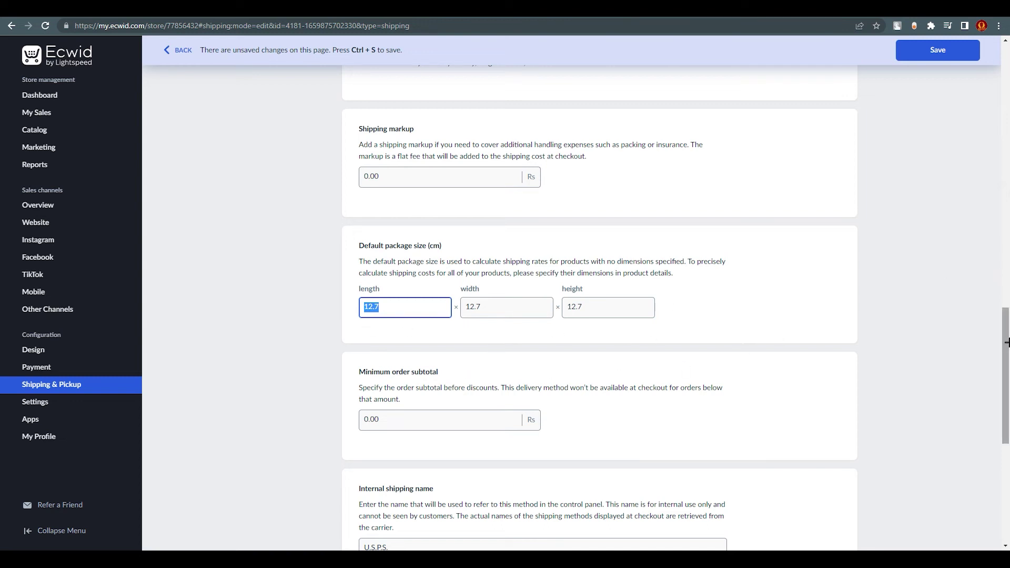
pyautogui.scroll(-1, 1006, 343)
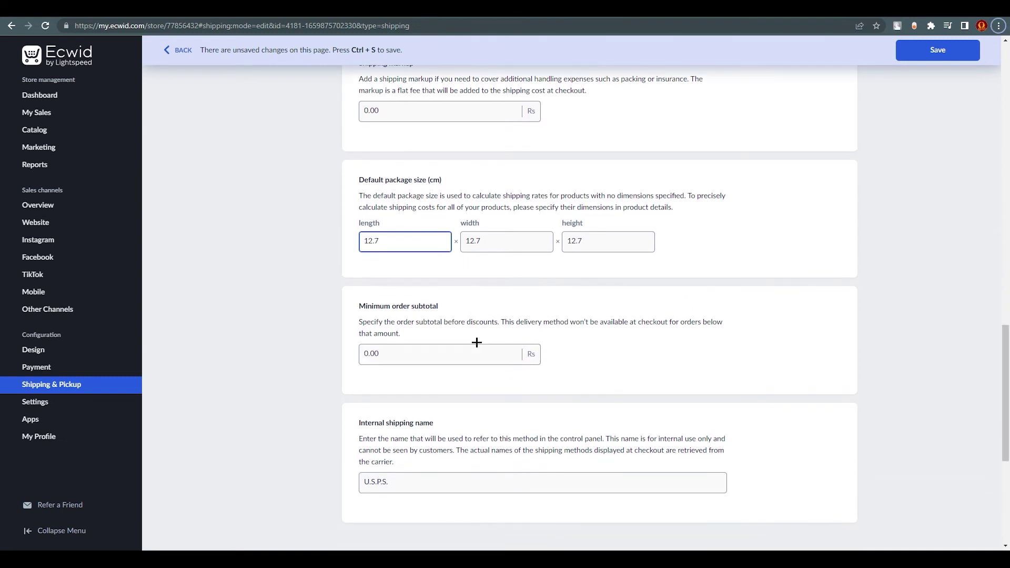
pyautogui.moveTo(359, 304); pyautogui.dragTo(473, 297)
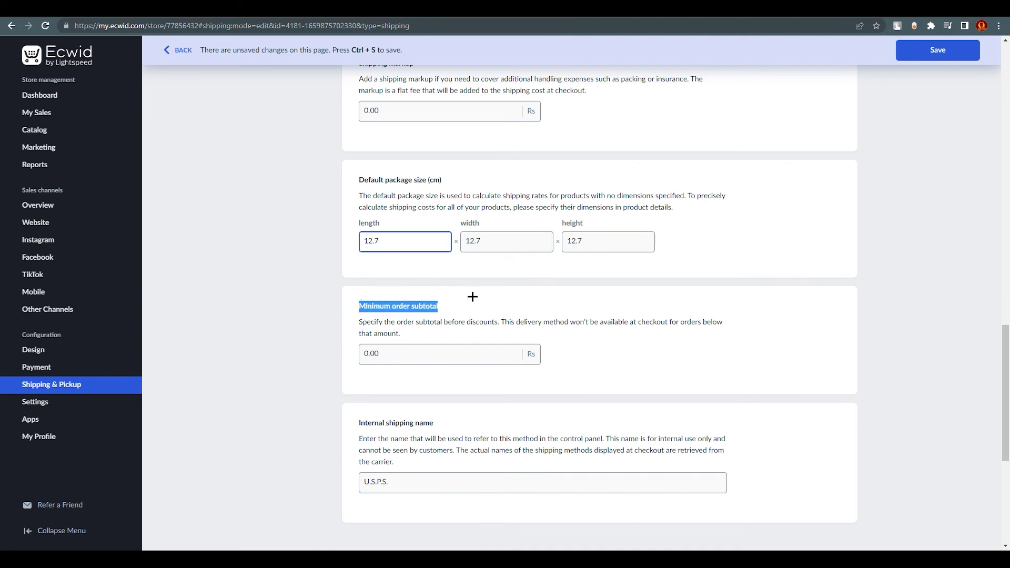
pyautogui.click(622, 319)
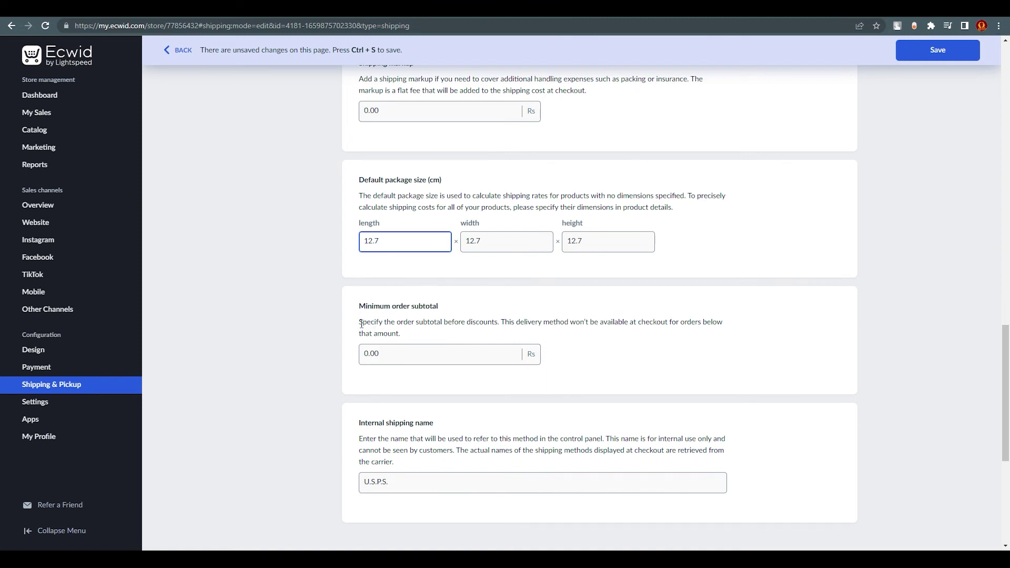
pyautogui.moveTo(361, 323); pyautogui.dragTo(696, 323)
pyautogui.click(503, 322)
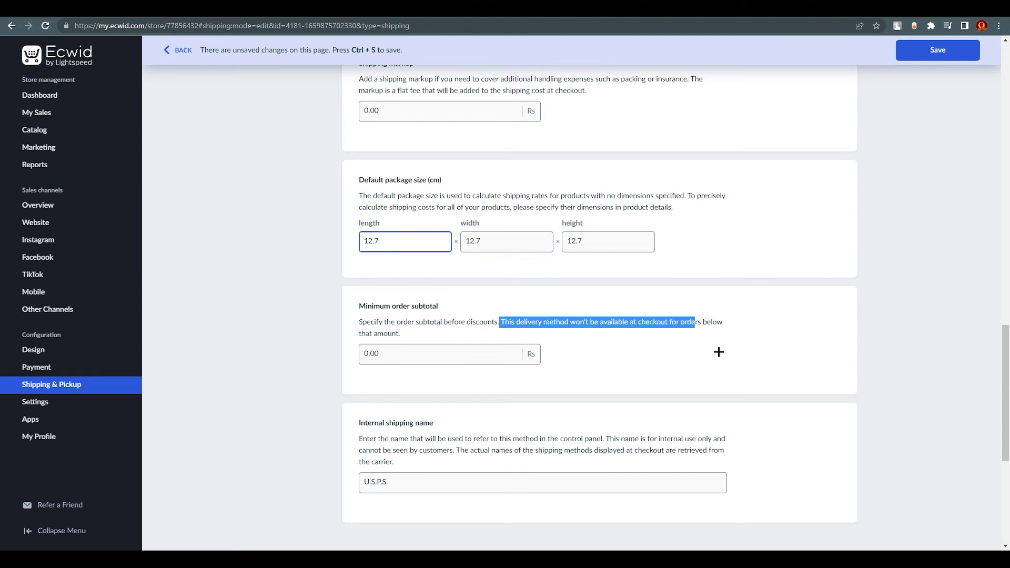
pyautogui.moveTo(377, 334); pyautogui.dragTo(480, 333)
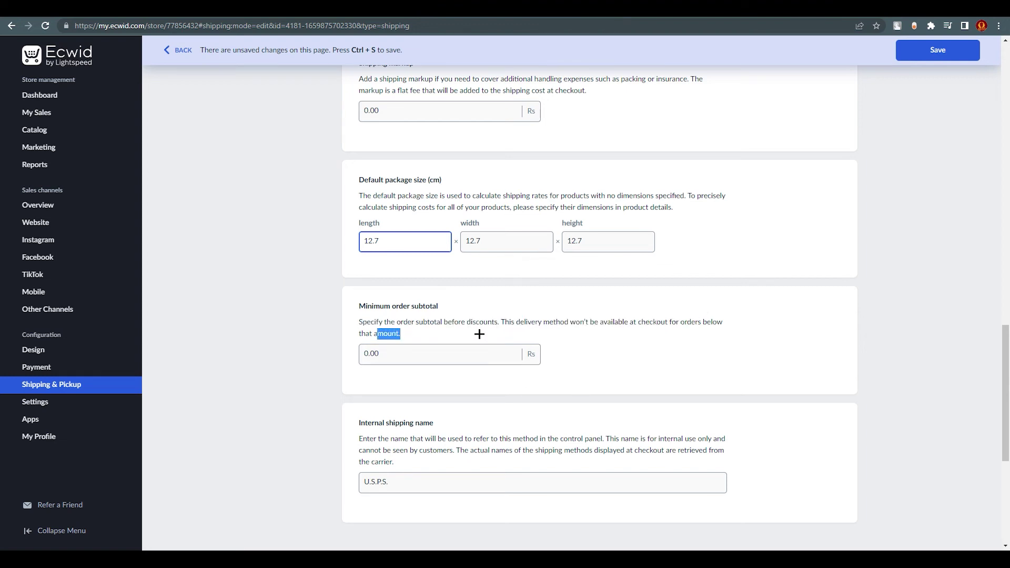
pyautogui.click(687, 390)
pyautogui.moveTo(400, 336); pyautogui.dragTo(361, 318)
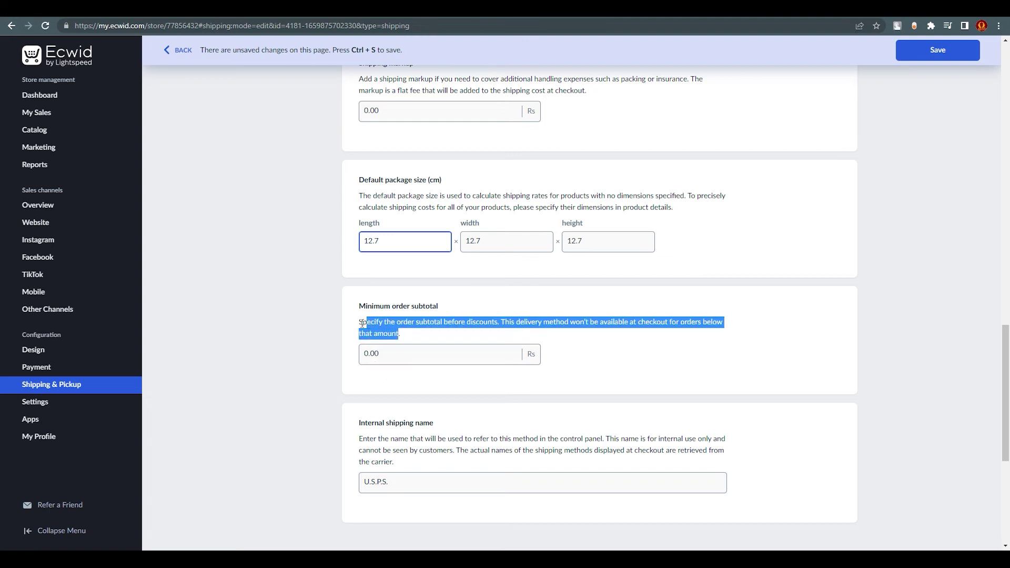
pyautogui.click(324, 351)
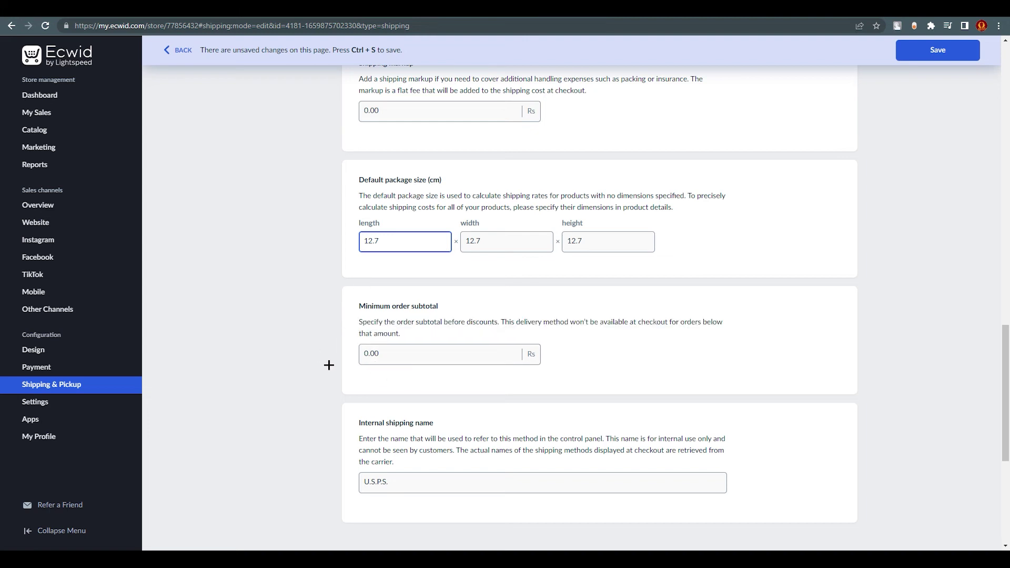
pyautogui.scroll(-2, 330, 365)
pyautogui.moveTo(357, 318); pyautogui.dragTo(447, 316)
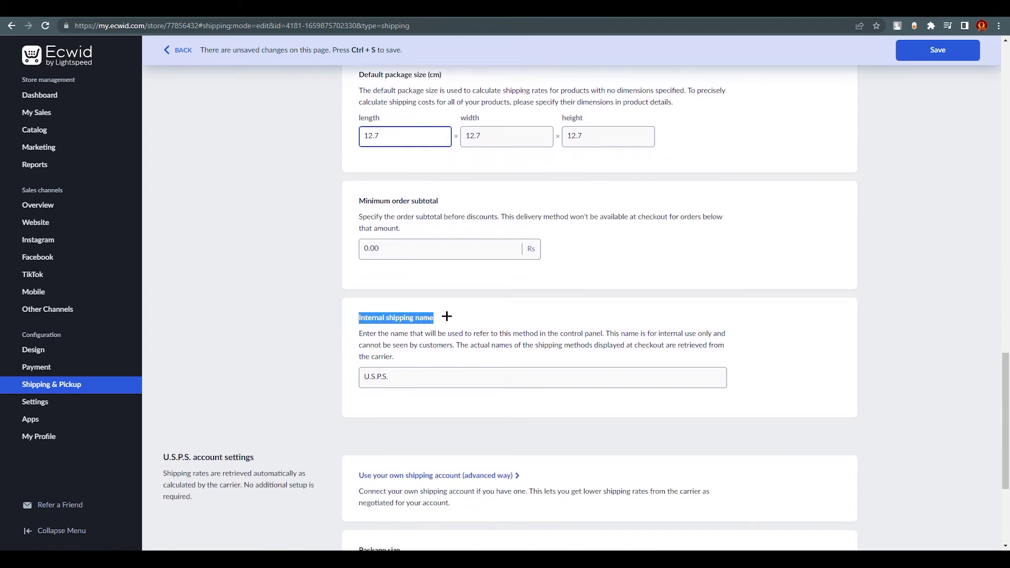
pyautogui.click(425, 372)
pyautogui.scroll(-2, 819, 379)
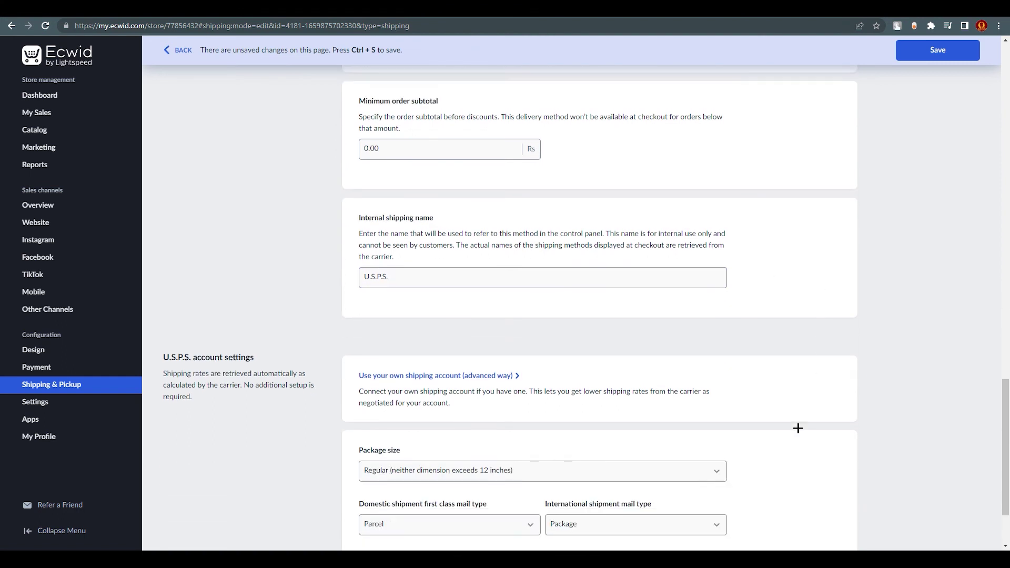
pyautogui.scroll(-2, 568, 352)
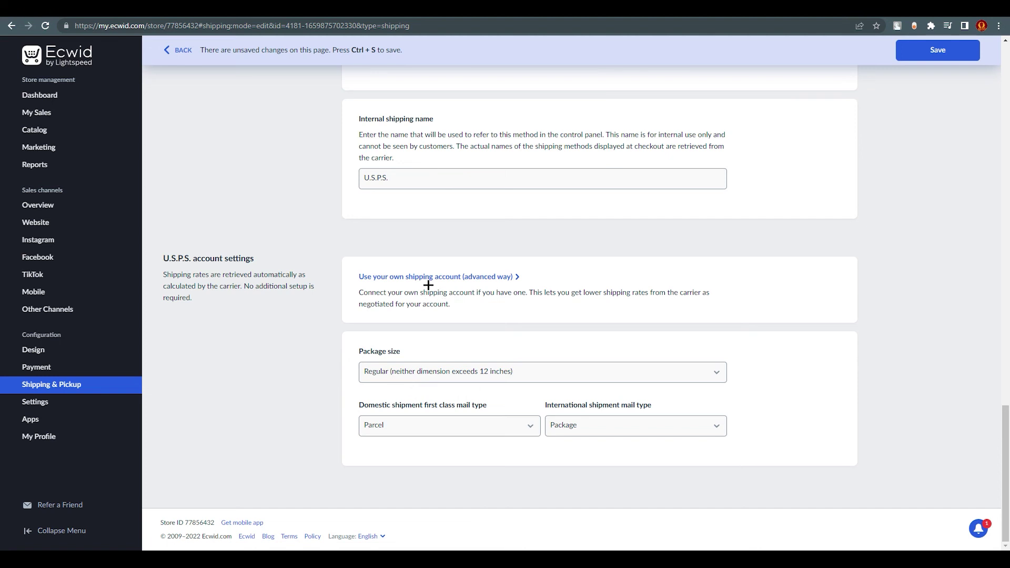
pyautogui.moveTo(165, 261); pyautogui.dragTo(190, 259)
pyautogui.click(398, 372)
pyautogui.click(345, 369)
pyautogui.scroll(10, 829, 462)
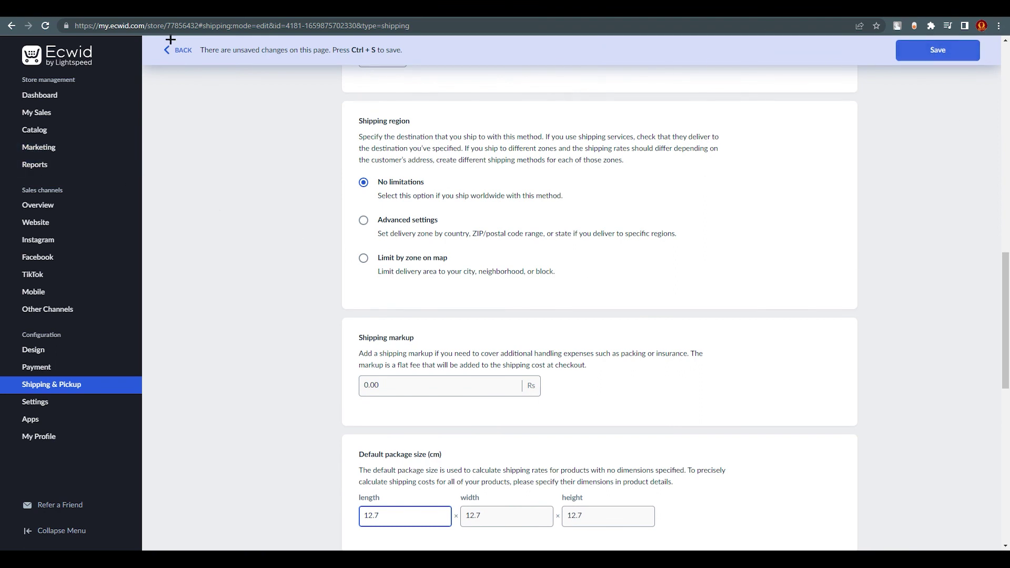
# Save the U.S.P.S. settings with Ctrl+S and start another new shipping method.
pyautogui.scroll(-3, 350, 221)
pyautogui.hotkey('ctrl', 's')
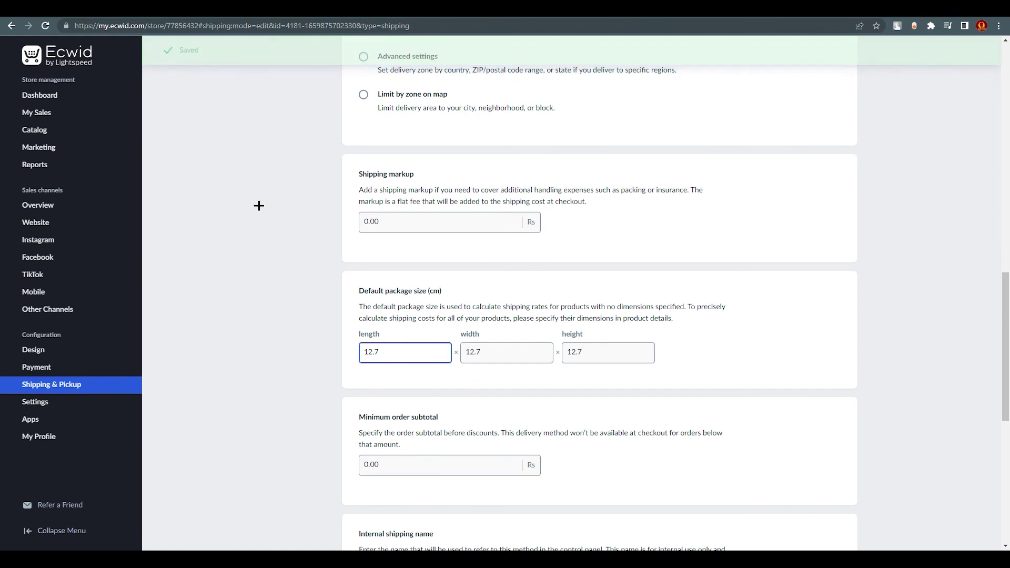
pyautogui.scroll(9, 293, 267)
pyautogui.click(67, 390)
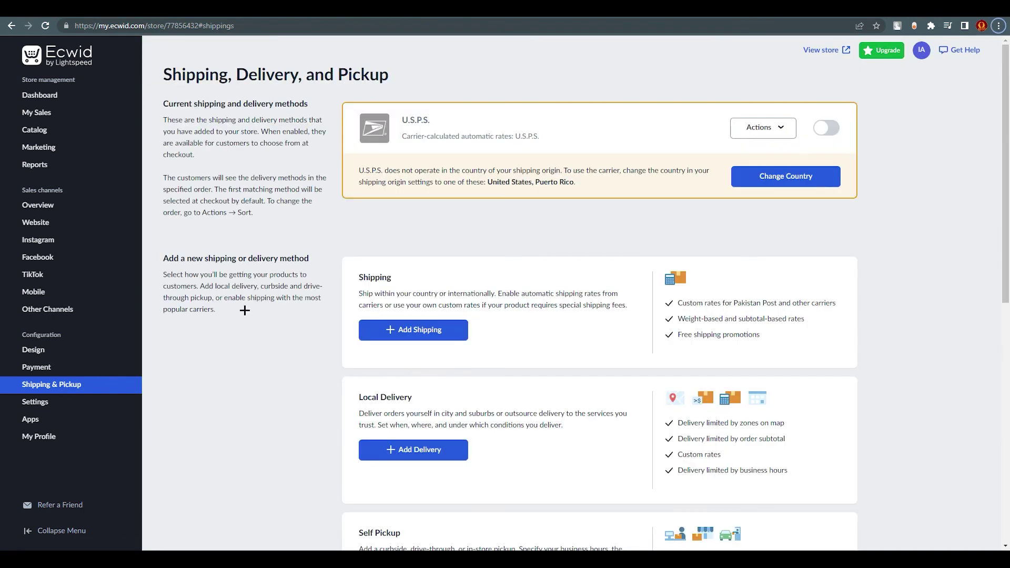
pyautogui.scroll(-3, 392, 359)
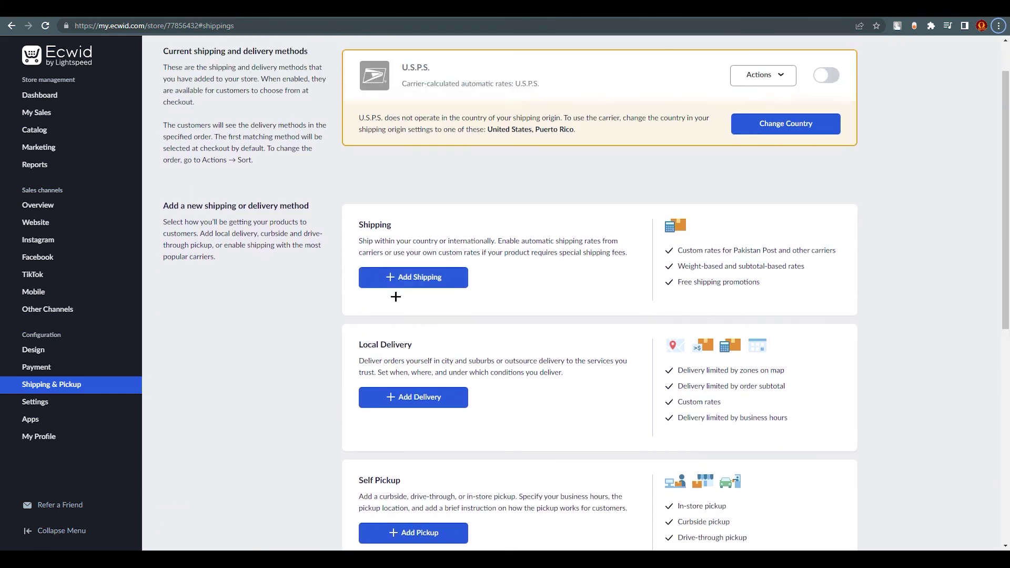
pyautogui.click(396, 287)
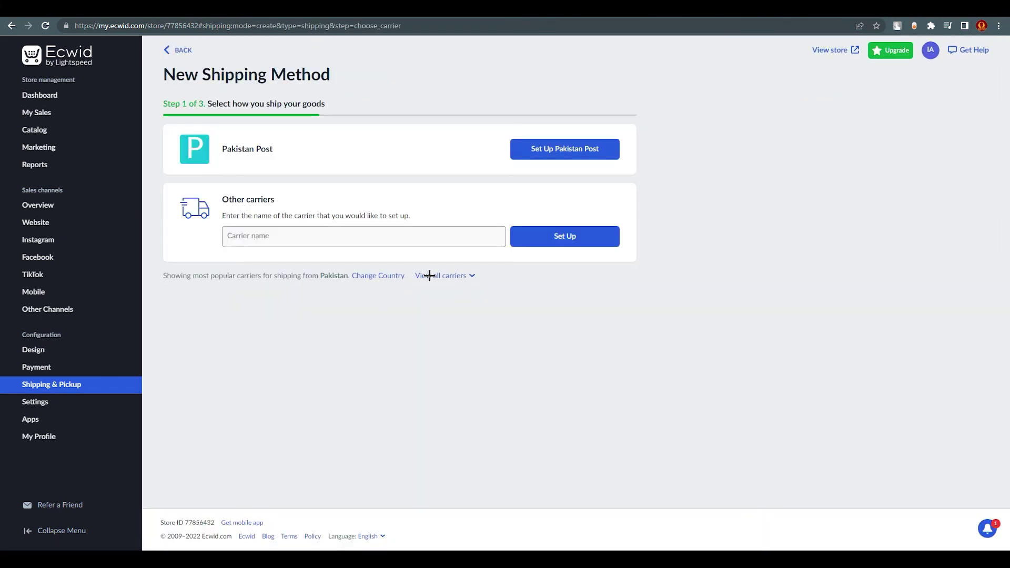
# Browse the full carrier list, then back out to the Shipping, Delivery, and Pickup overview.
pyautogui.click(428, 275)
pyautogui.moveTo(550, 62); pyautogui.dragTo(342, 95)
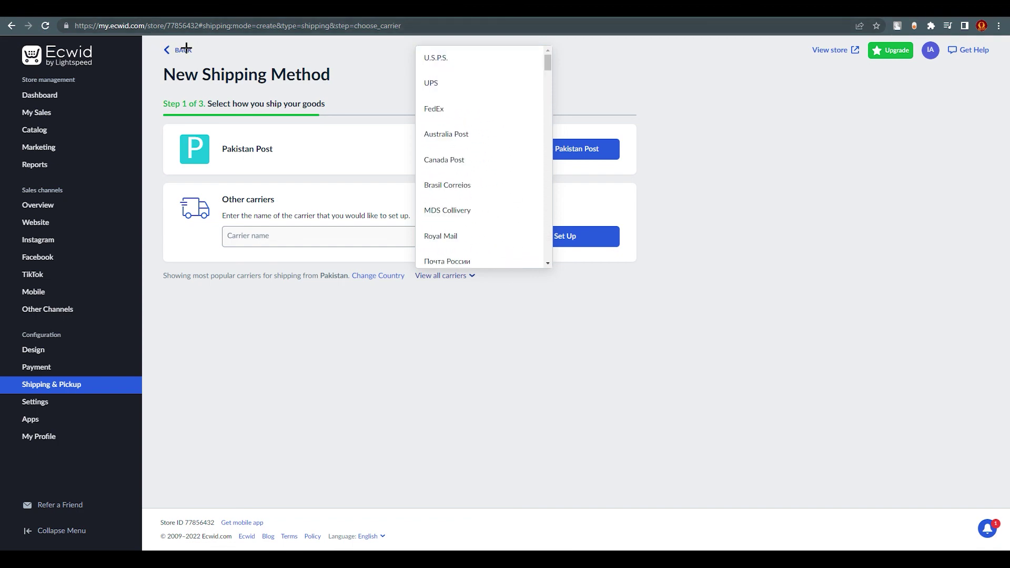
pyautogui.click(184, 49)
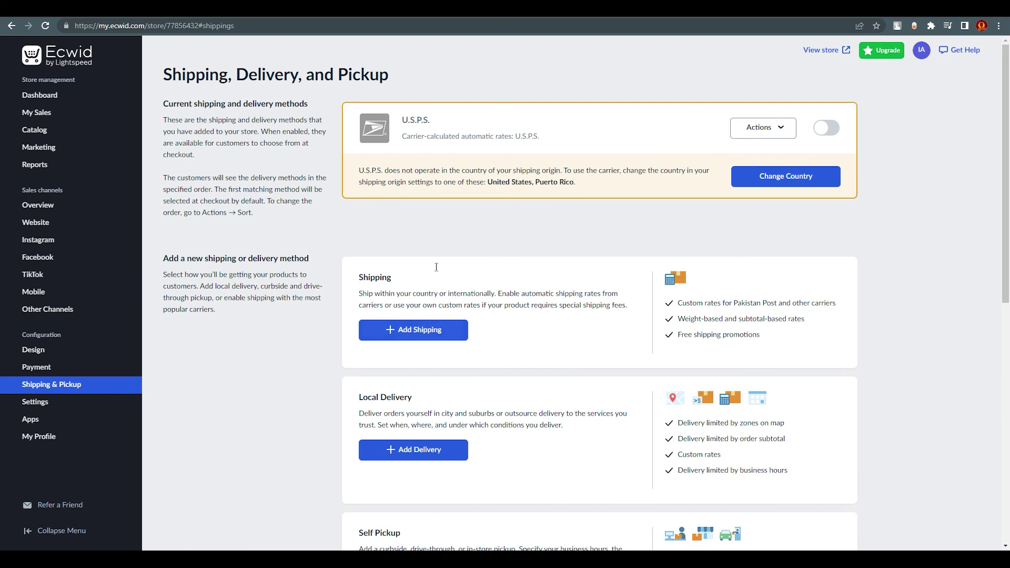
pyautogui.moveTo(579, 184); pyautogui.dragTo(360, 163)
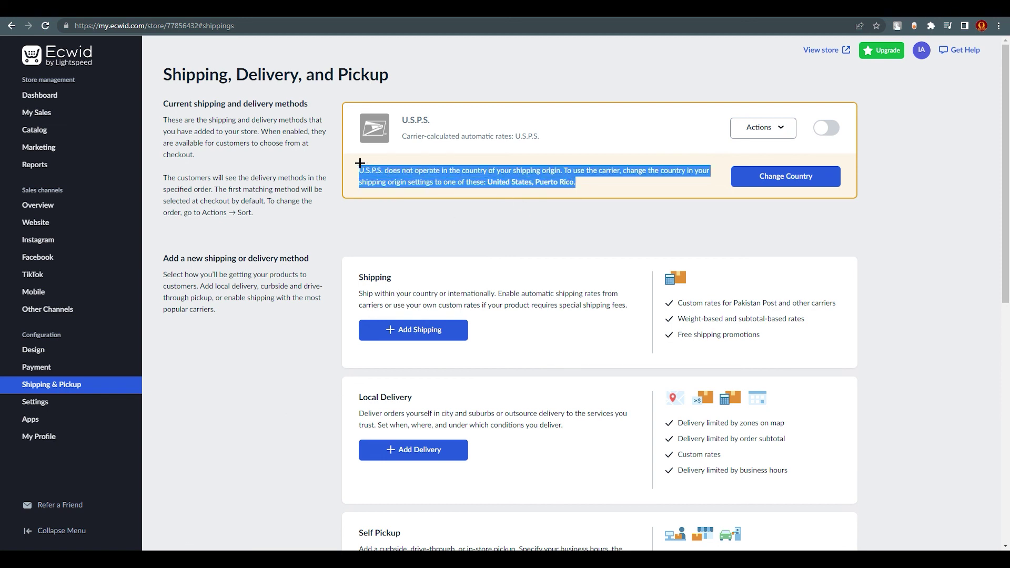
pyautogui.click(549, 220)
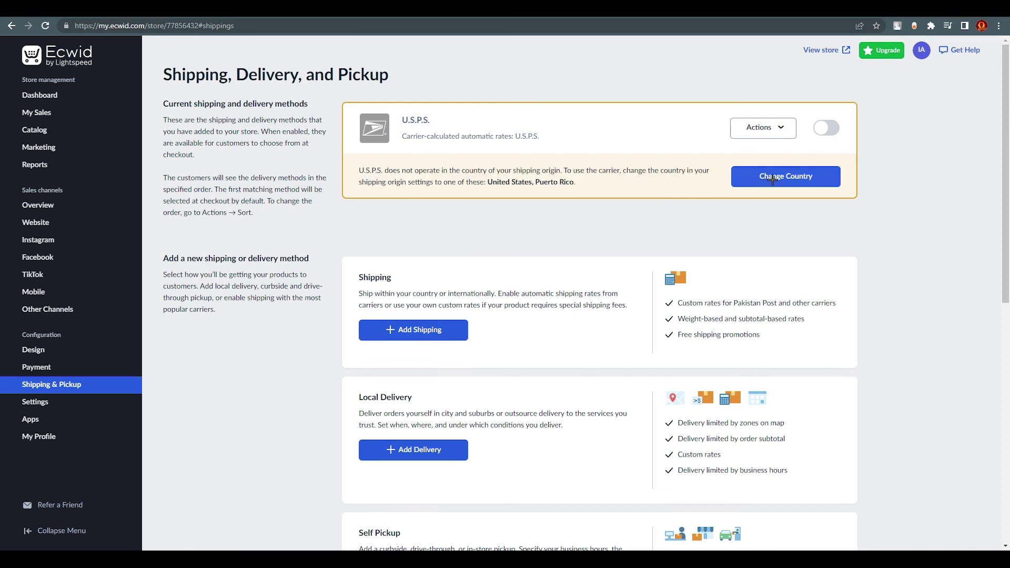